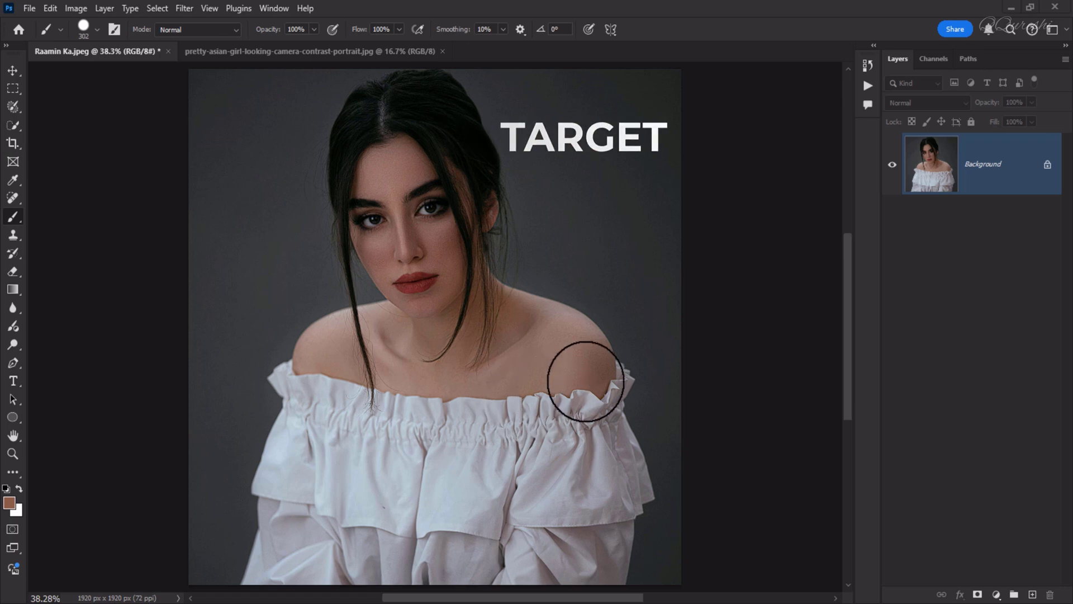
Compare the Raamin Ka and pretty-asian-girl photos, ending on the pretty-asian-girl portrait.
click(274, 52)
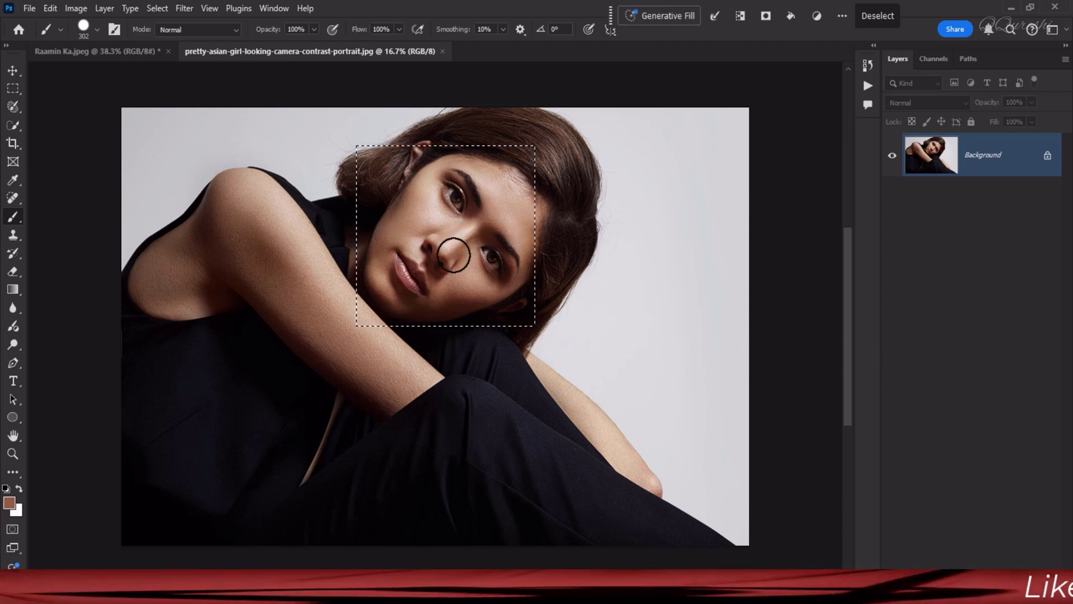
click(129, 52)
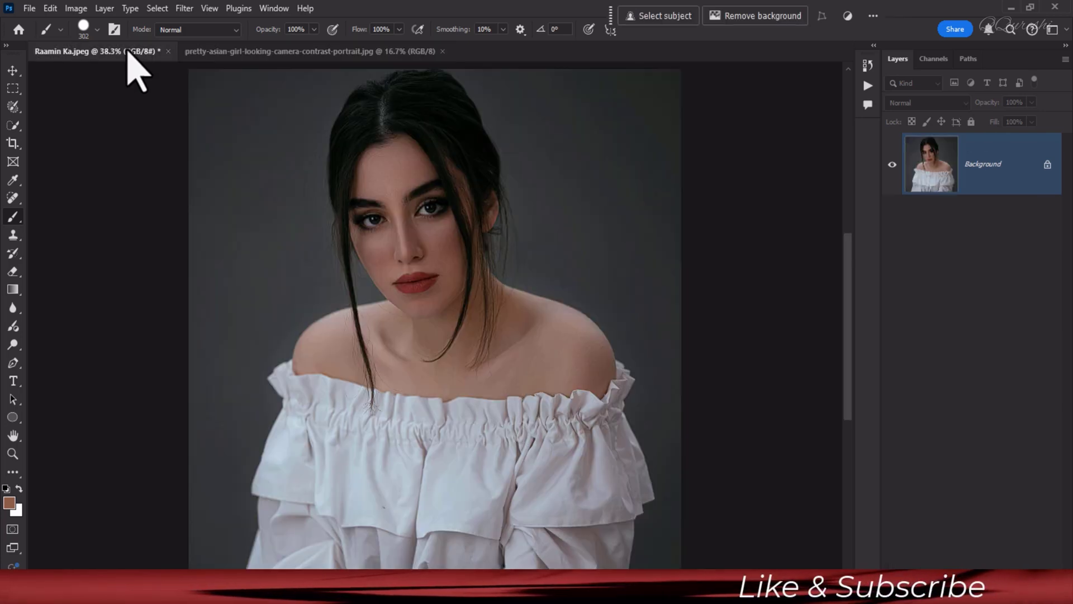
click(315, 51)
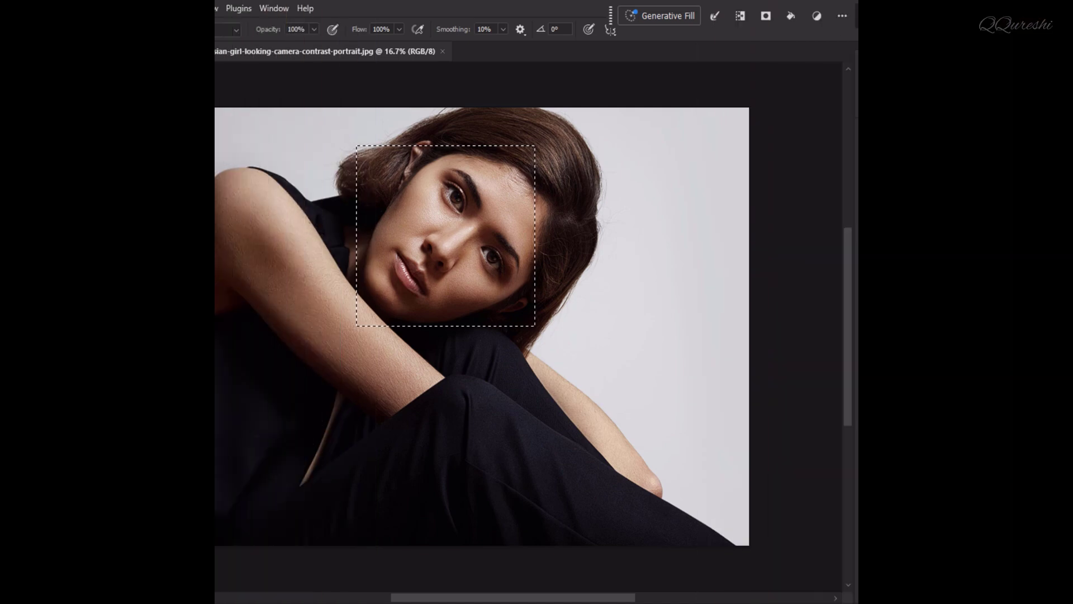
Select a rectangle around the second model's face and copy it.
click(376, 163)
drag(367, 141, 541, 324)
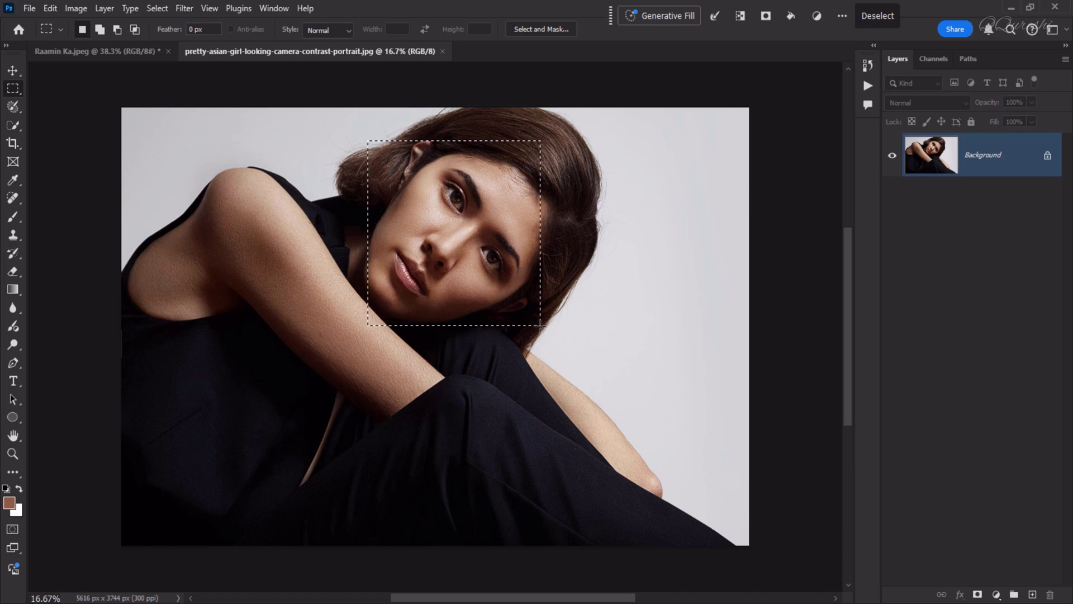
key(ctrl+c)
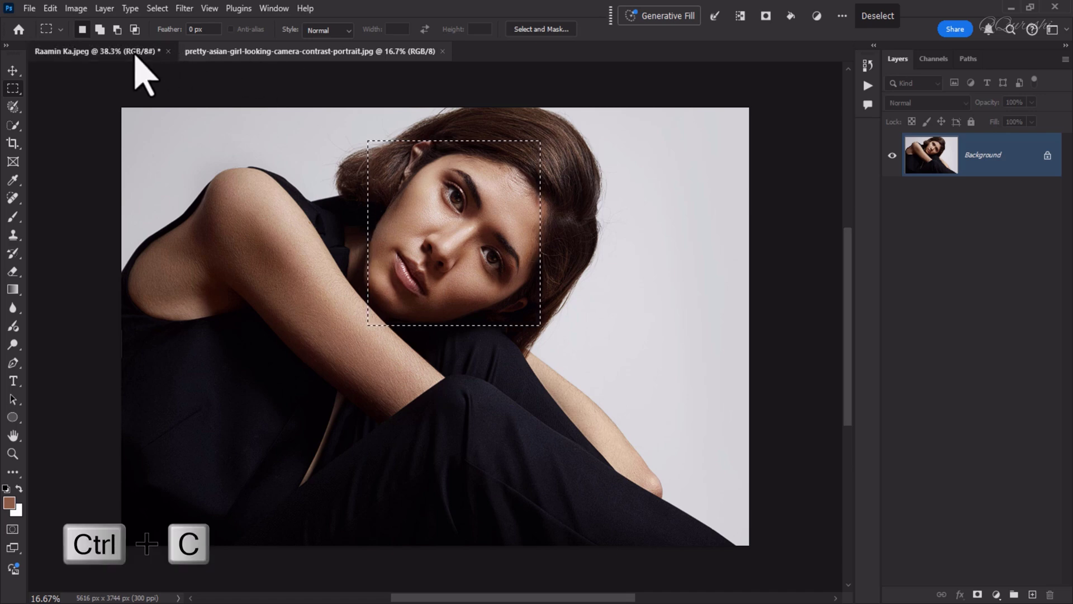
Paste the face into Raamin Ka.jpeg, scale it to about 27% and place it top-left.
click(135, 52)
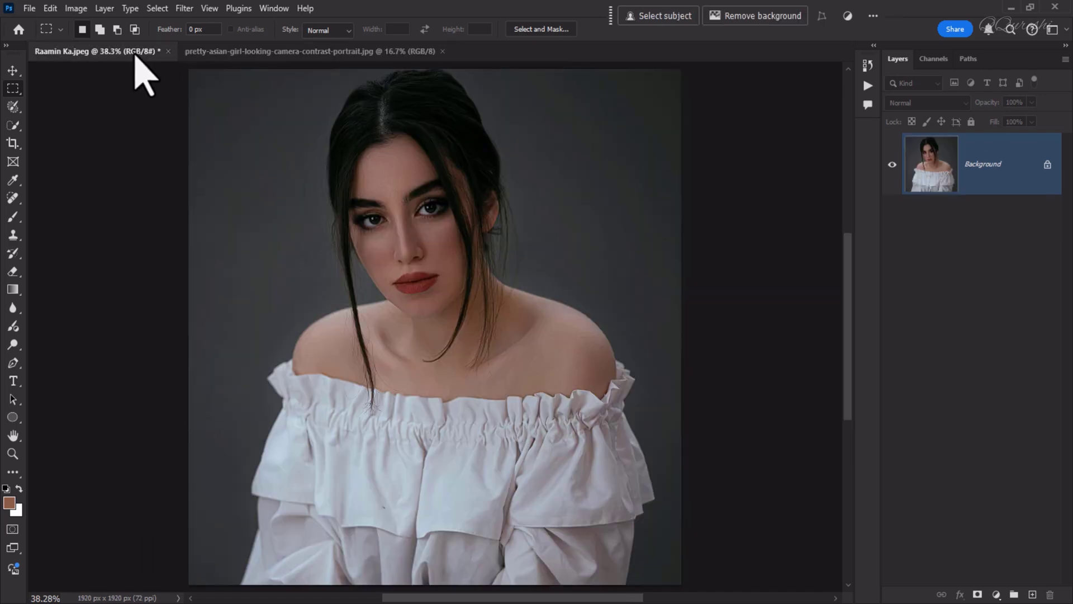
key(ctrl+v)
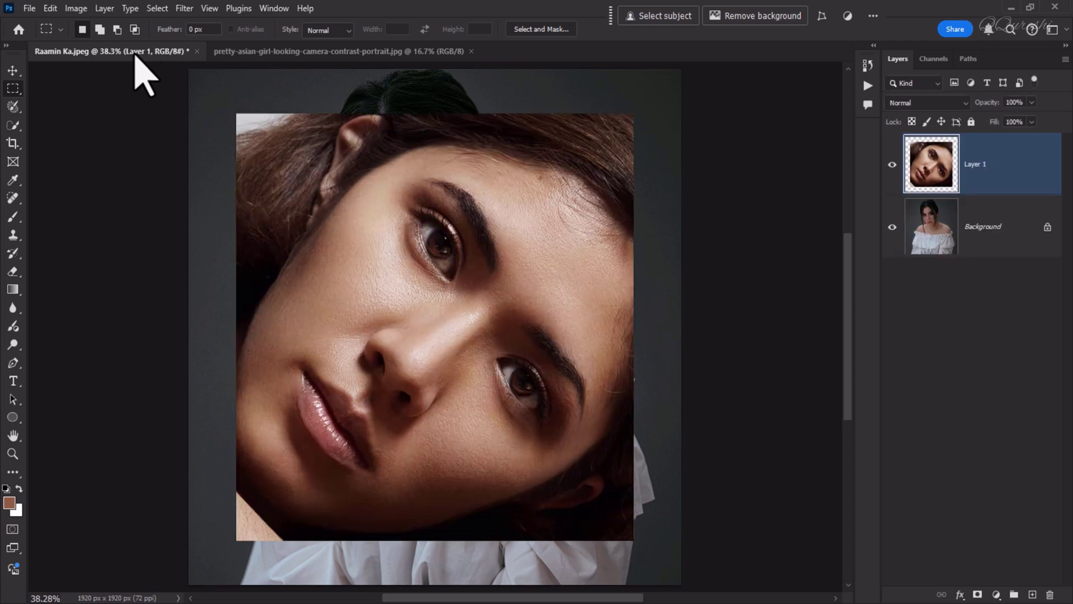
key(ctrl+t)
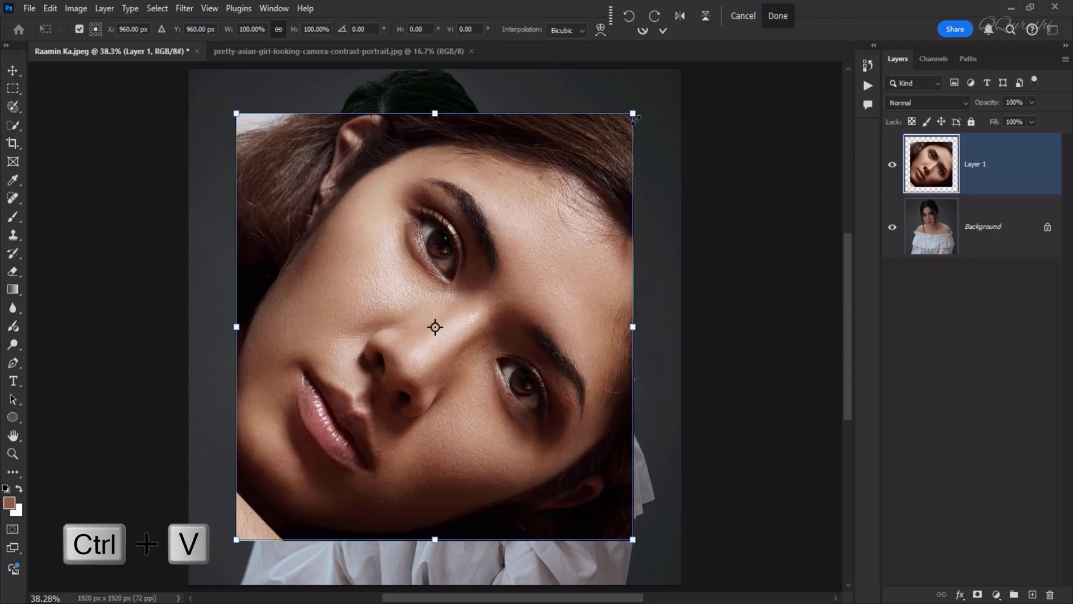
drag(633, 114, 489, 269)
drag(473, 309, 296, 191)
key(Return)
key(m)
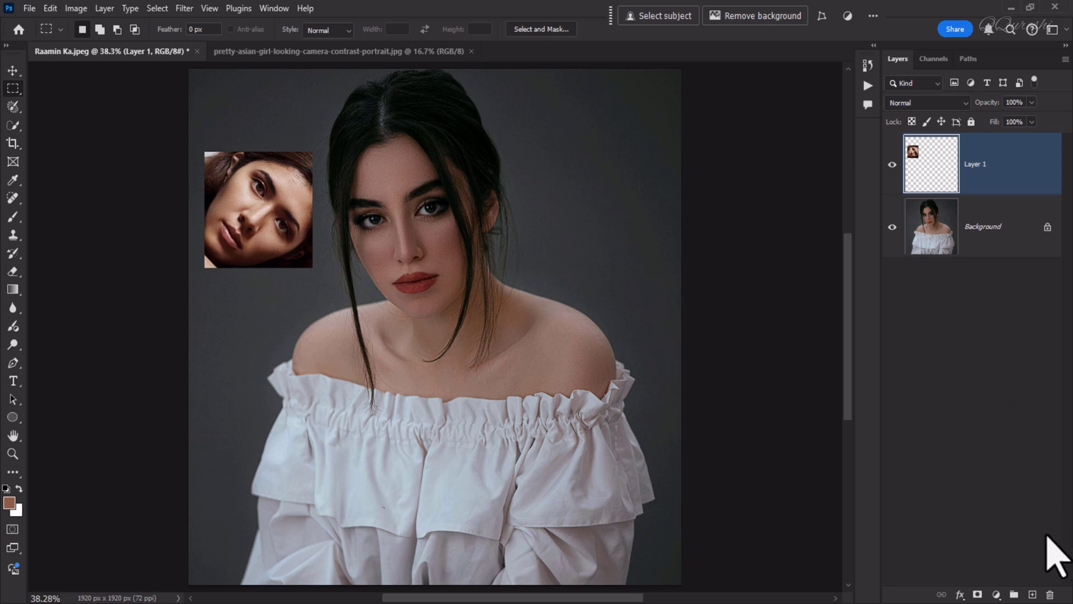
Create two empty layers above Layer 1, naming them 'target' and 'source'.
click(1033, 595)
click(1032, 595)
double_click(974, 166)
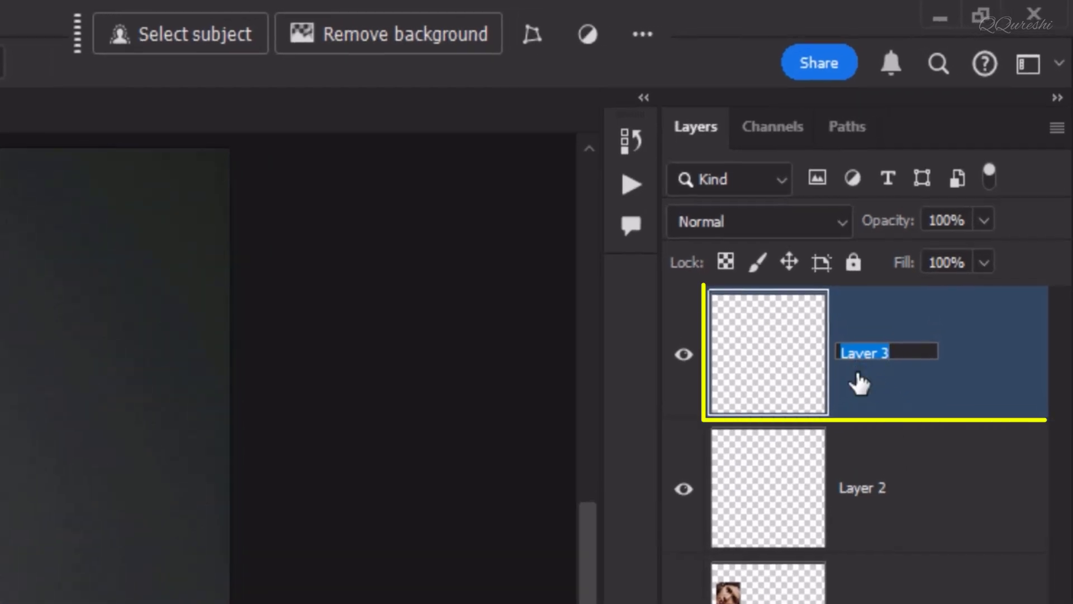
text(targe)
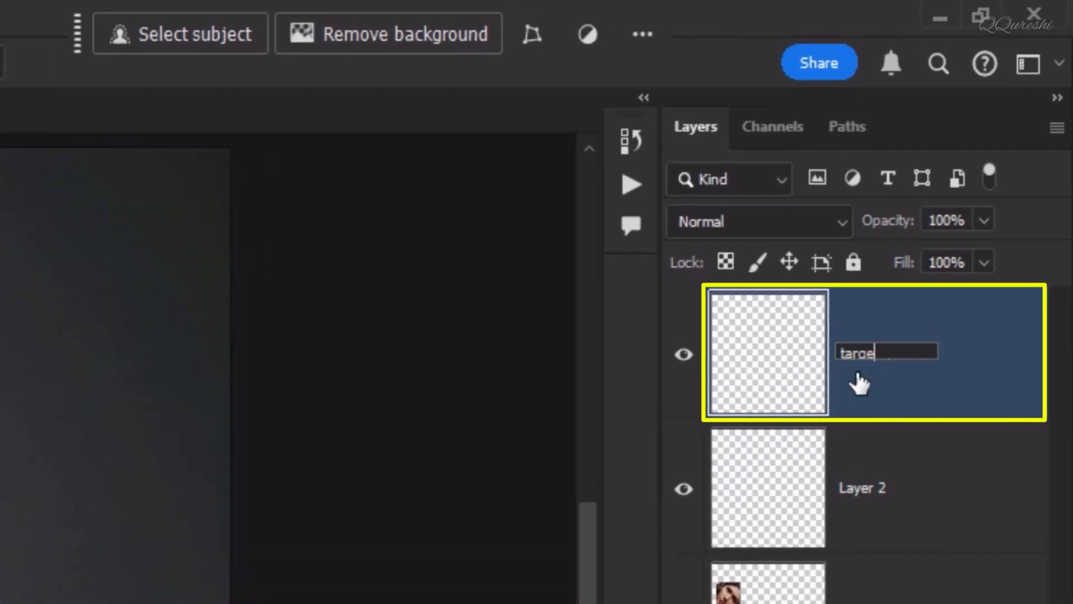
key(Return)
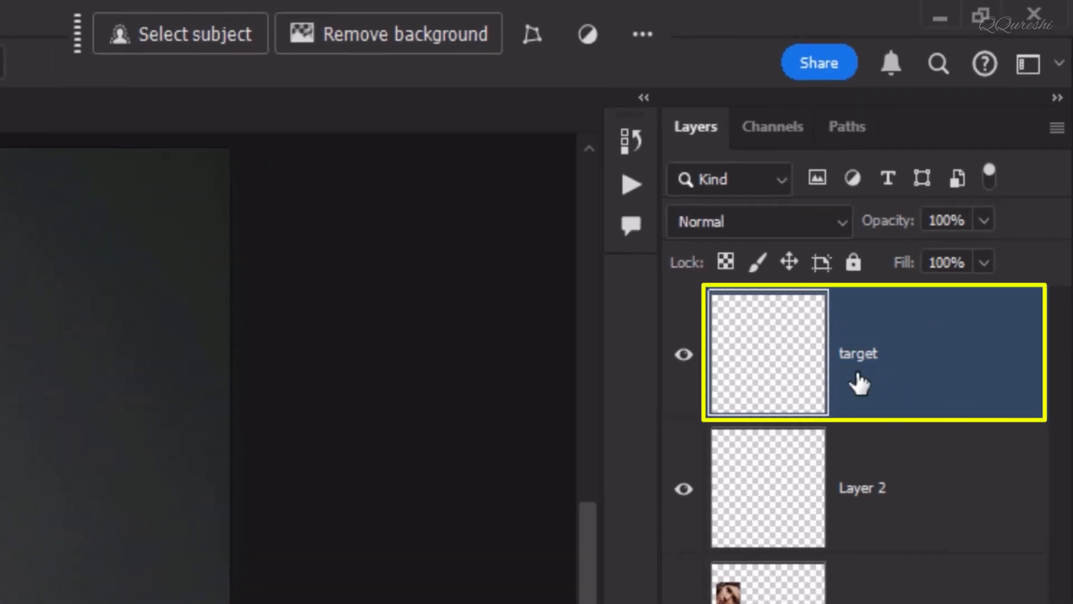
click(863, 498)
double_click(861, 498)
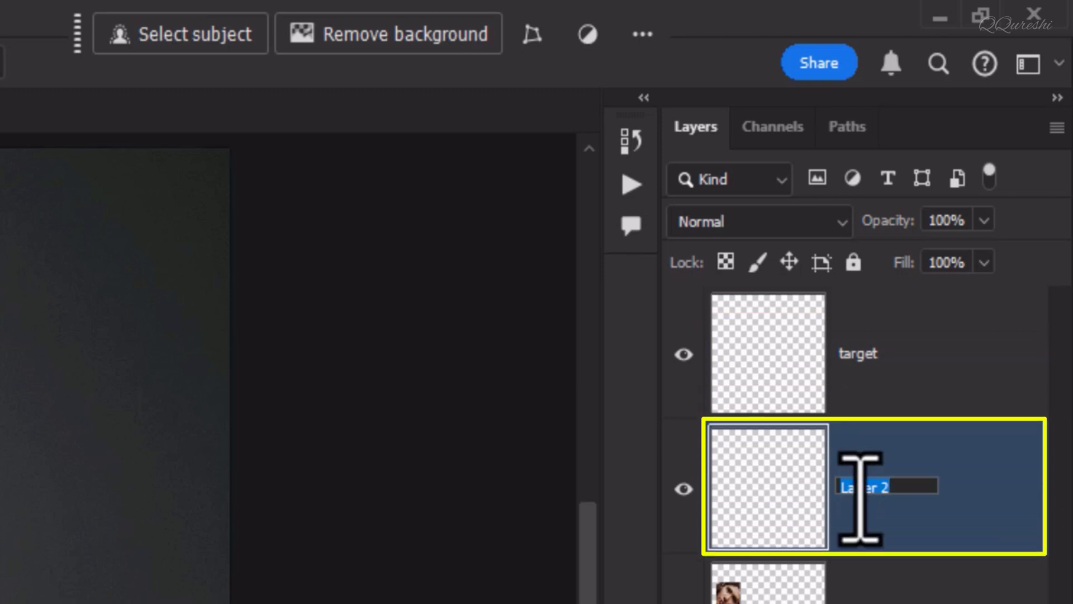
text(source)
key(Return)
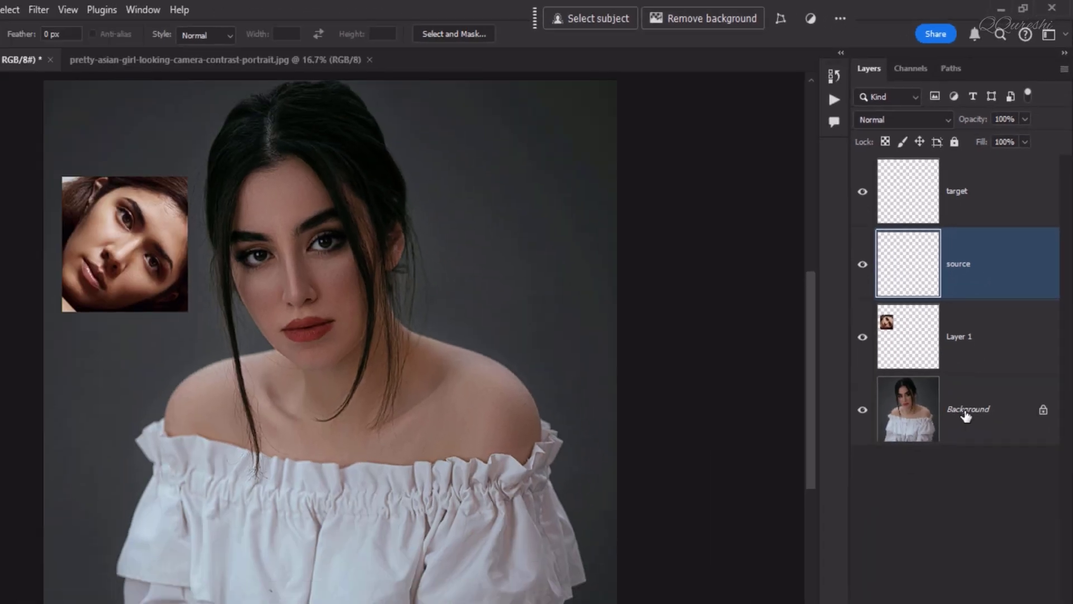
click(983, 353)
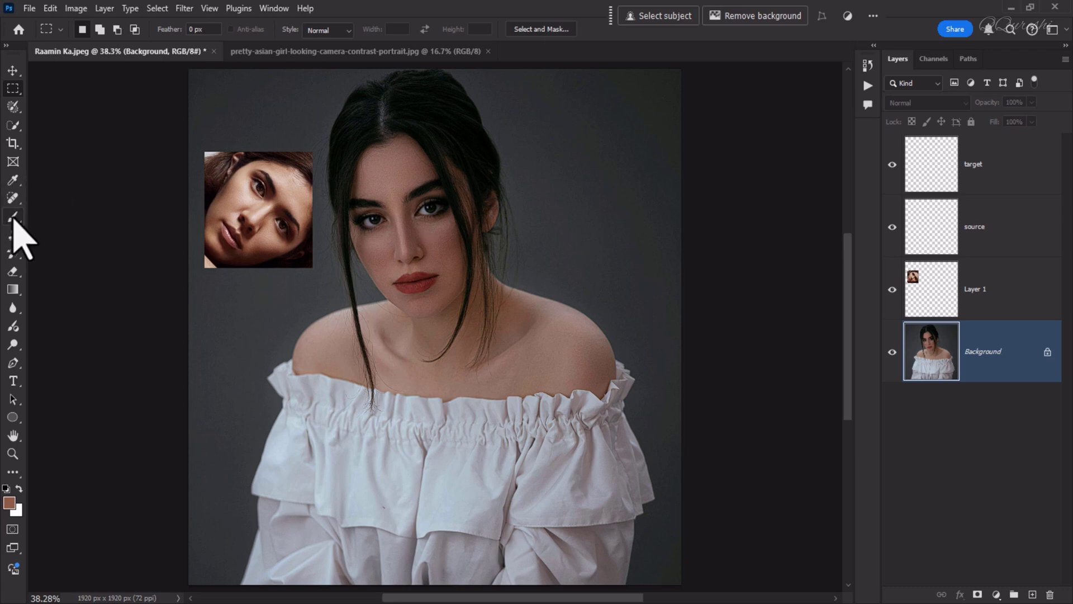
Sample the portrait's skin below the eye and paint a rosy circle on the target layer.
key(b)
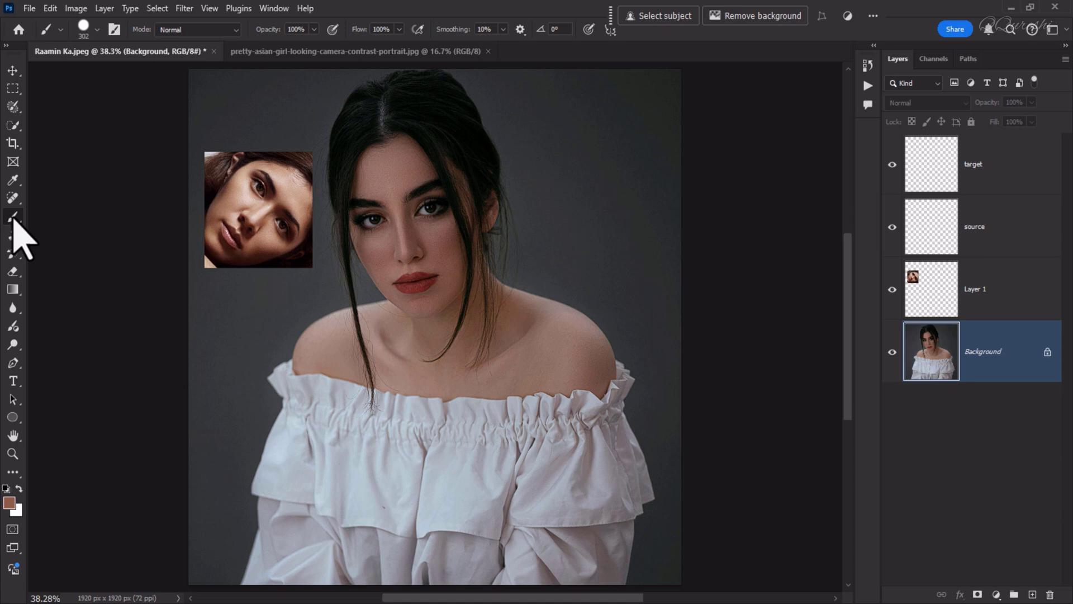
click(88, 29)
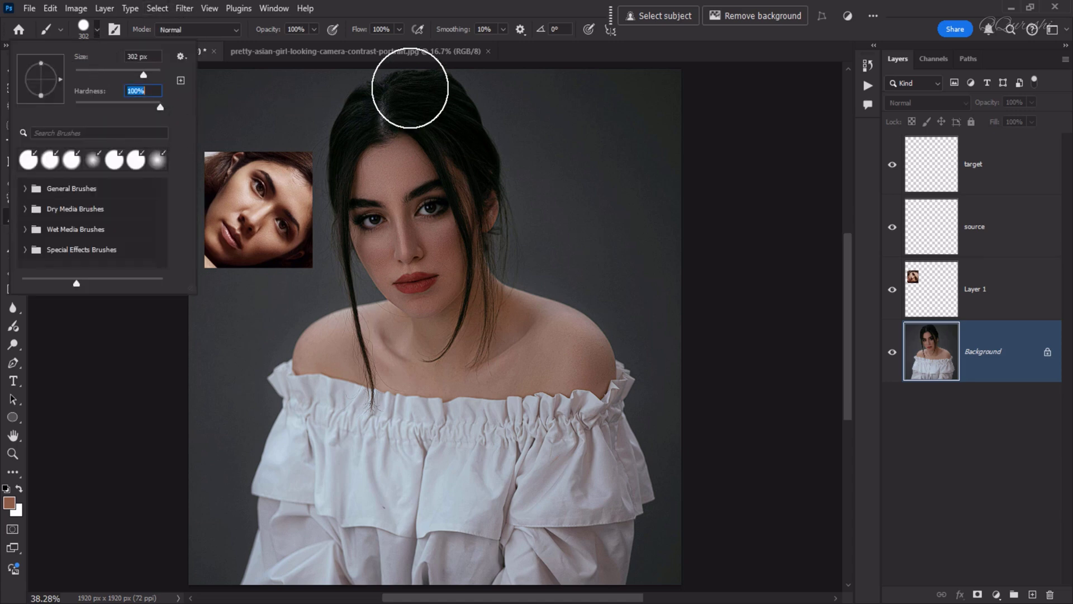
click(431, 77)
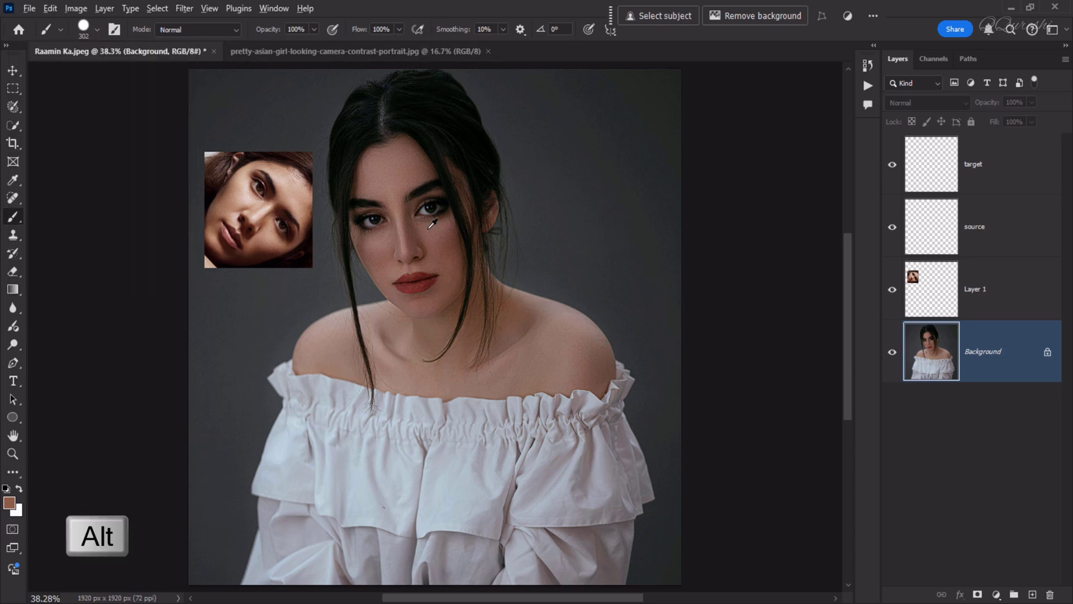
alt+click(432, 223)
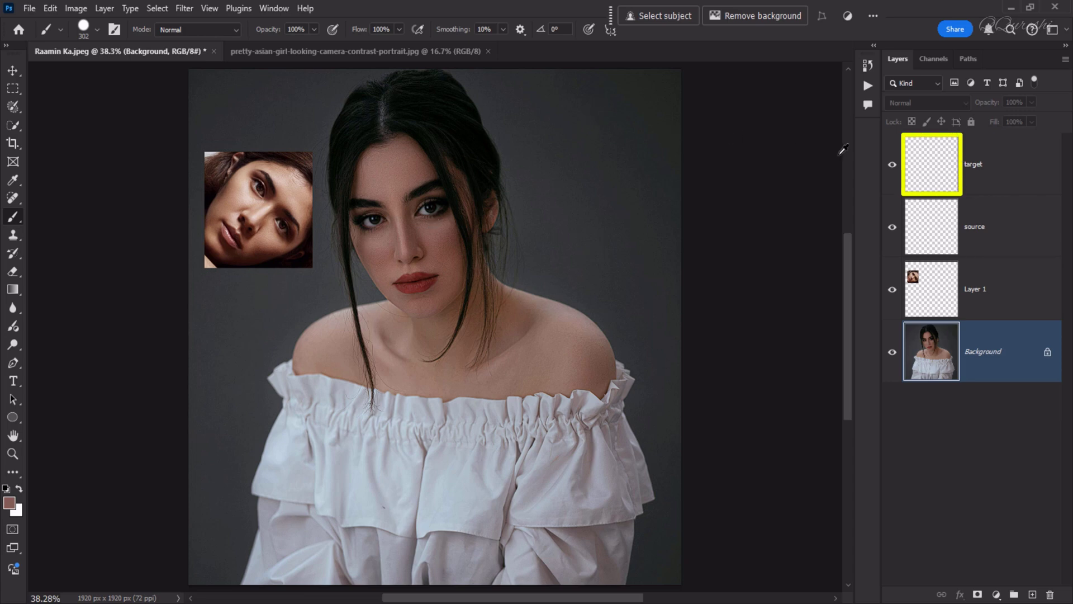
click(990, 169)
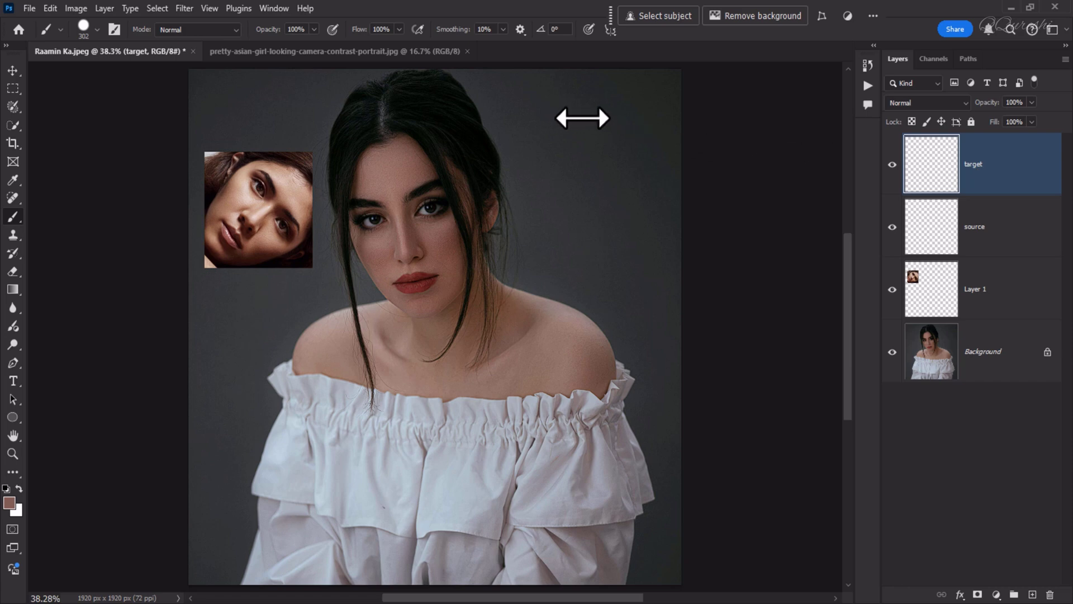
click(582, 117)
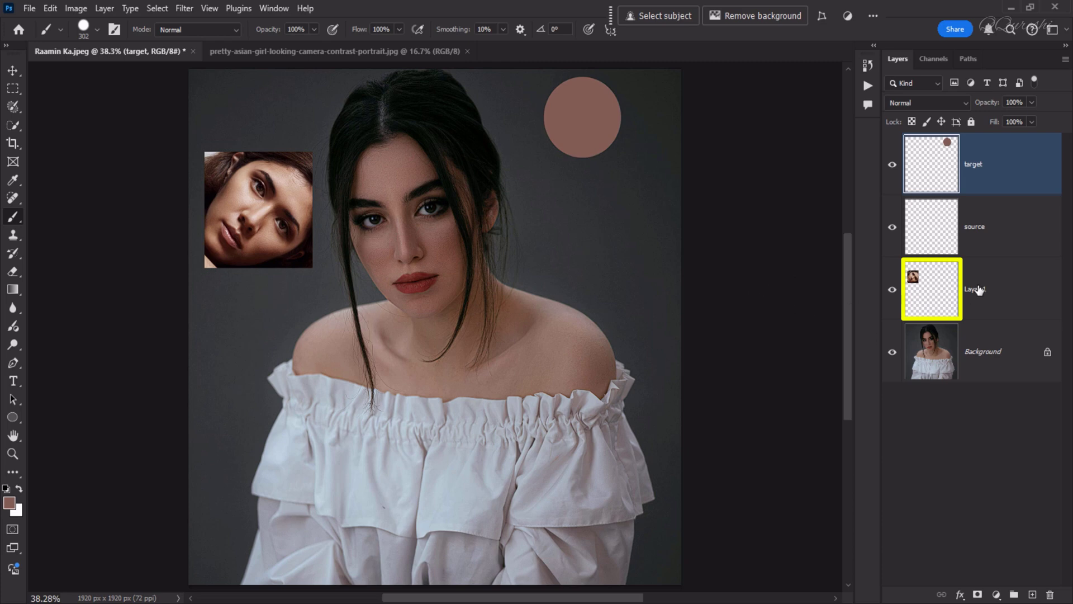
Sample the inset face's skin and paint a warmer orange circle on the source layer.
click(990, 289)
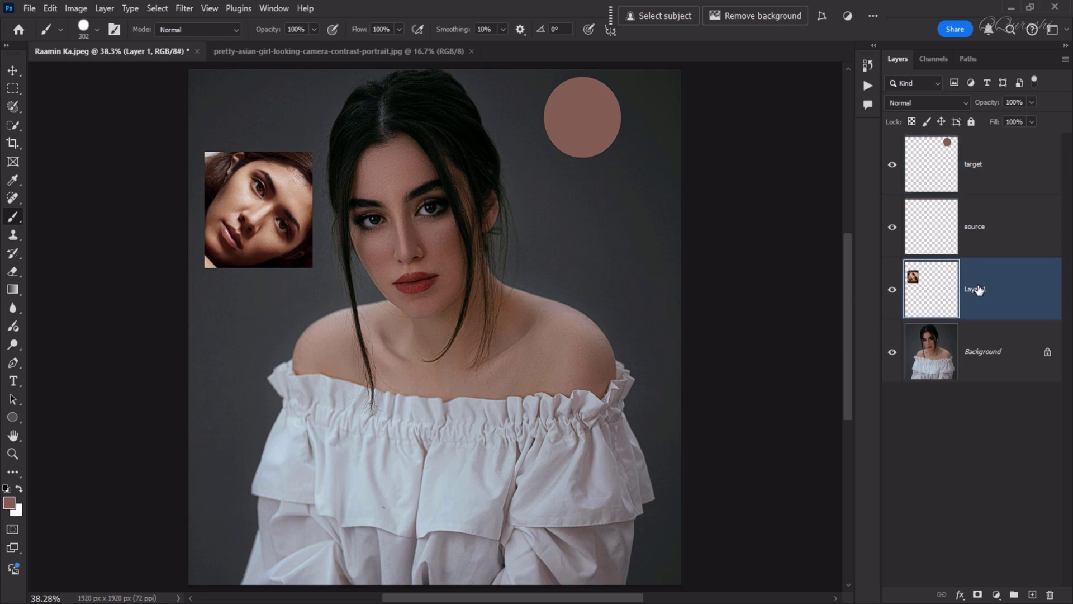
key(alt)
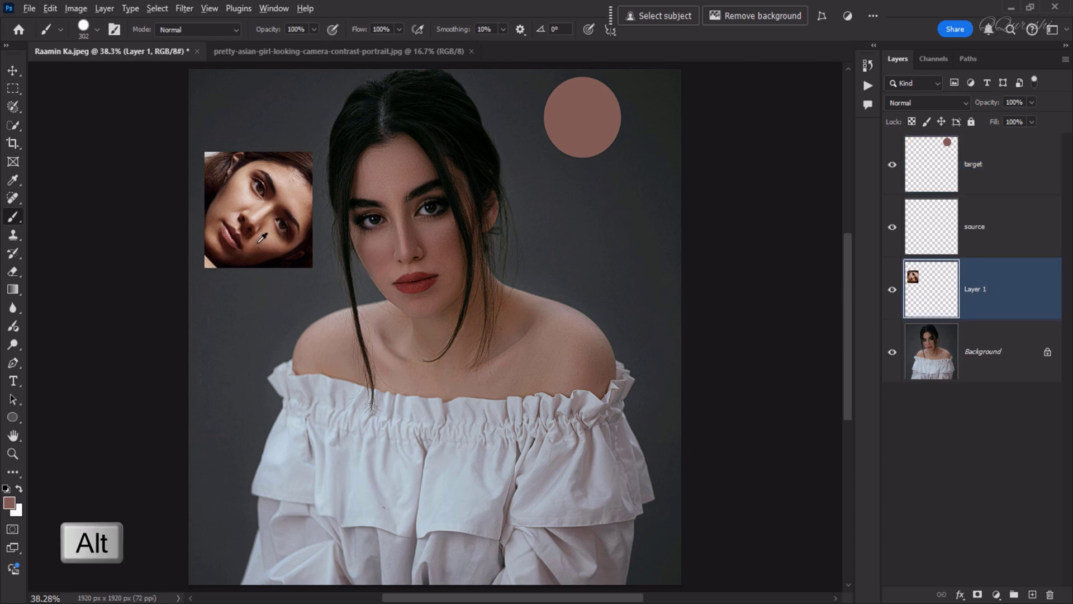
alt+click(258, 242)
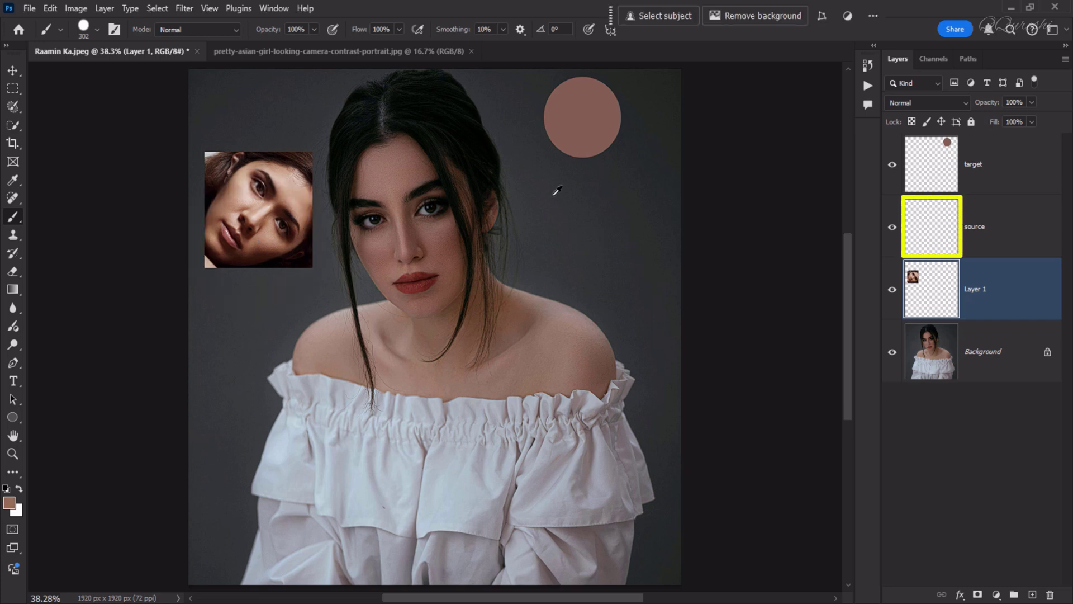
click(994, 235)
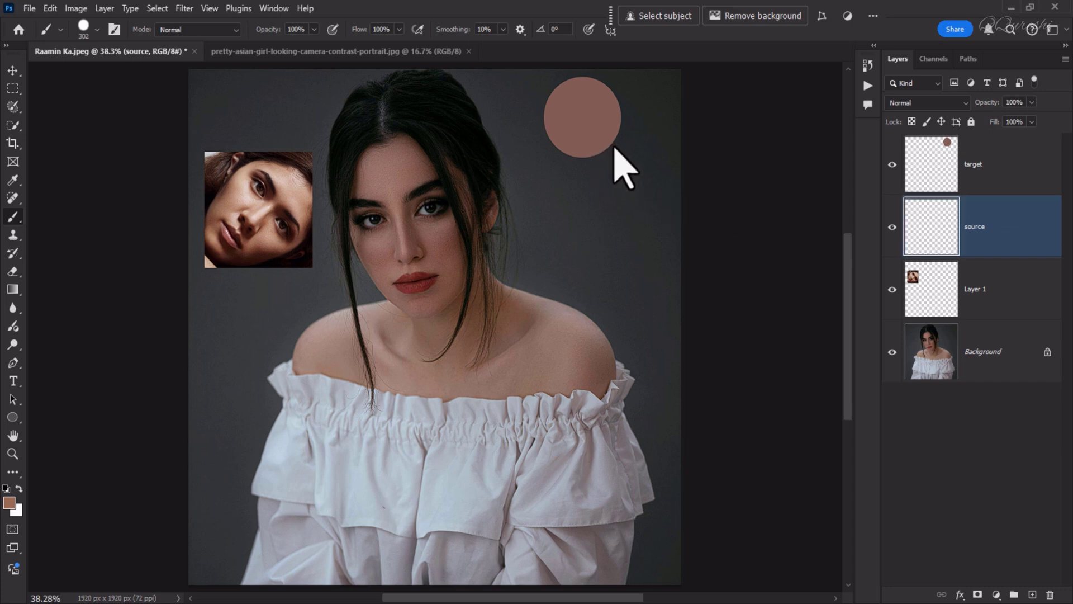
click(615, 147)
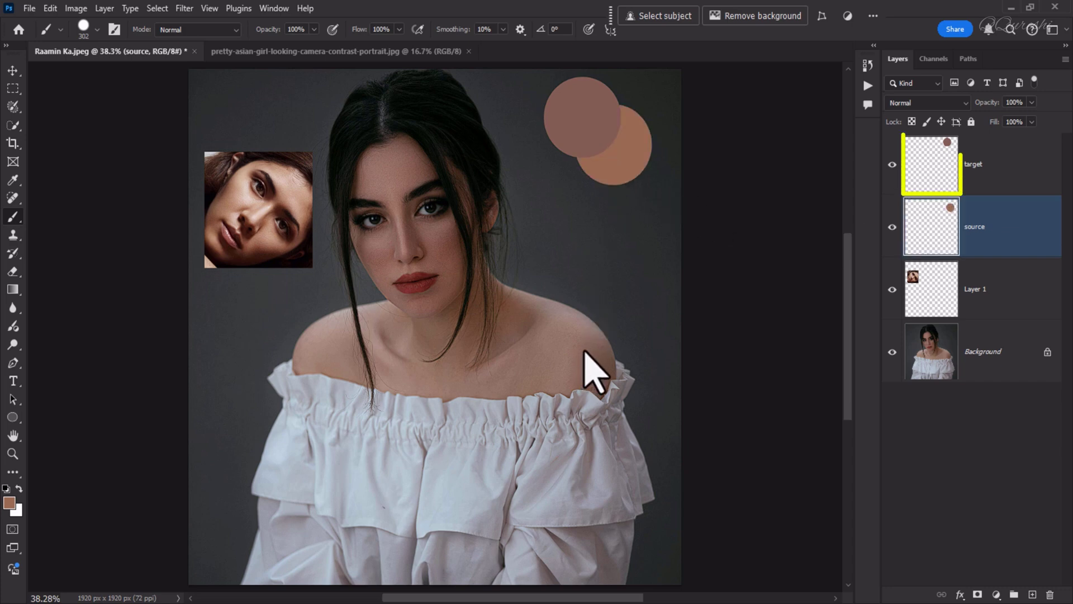
Set the target layer's blend mode to Subtract.
click(980, 164)
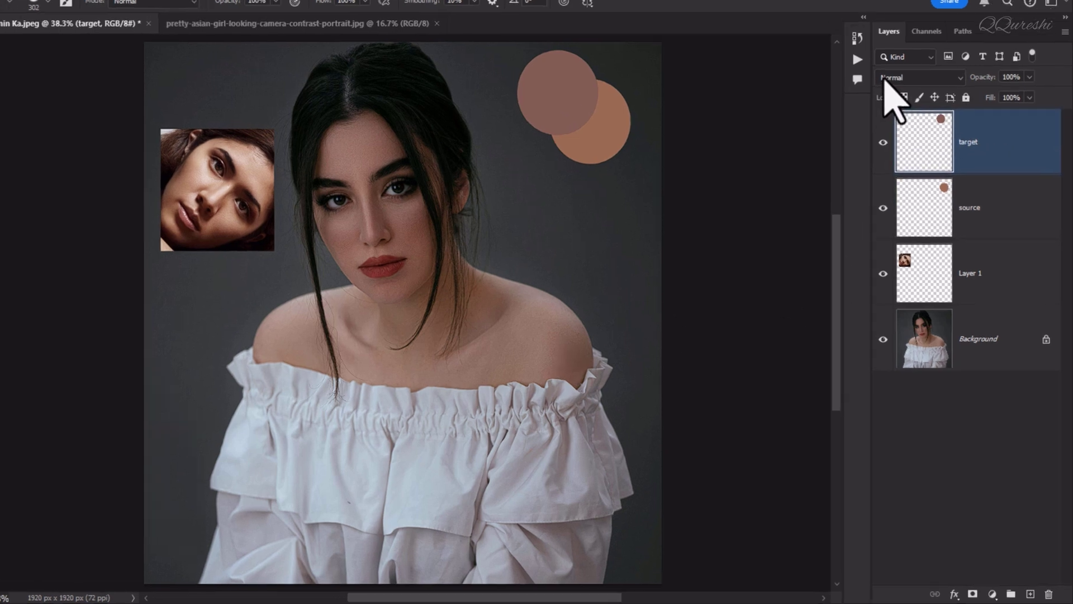
click(926, 103)
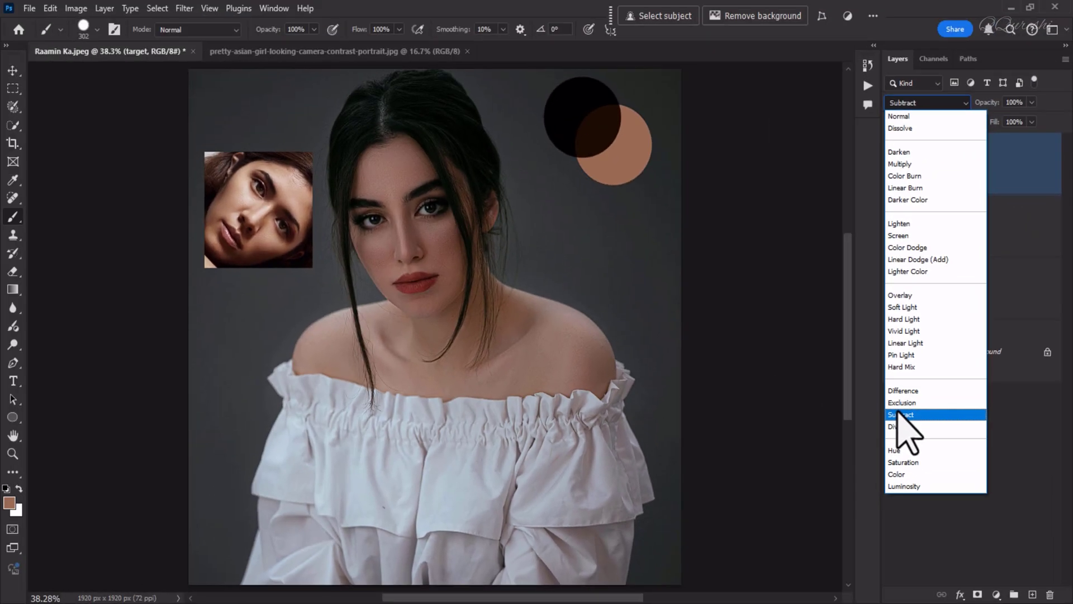
click(899, 414)
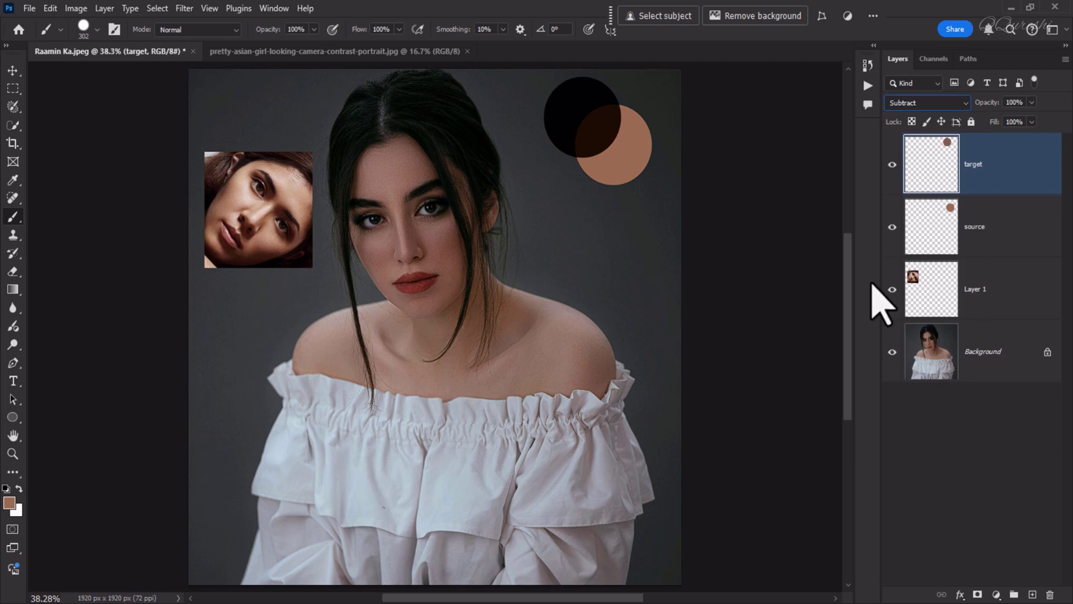
Hide the target, source and Layer 1 layers and make Background active.
click(892, 164)
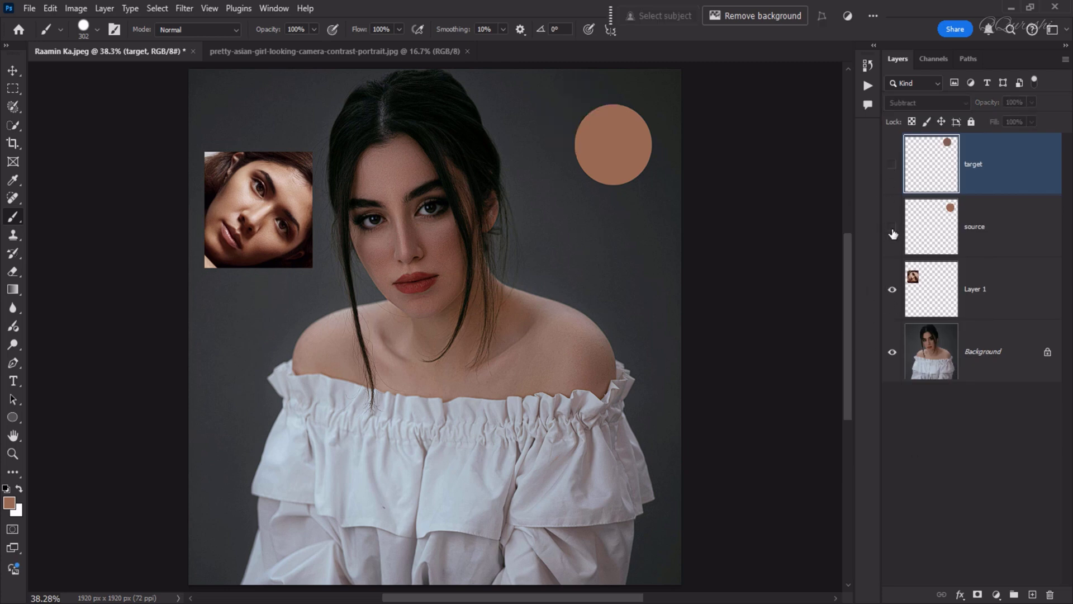
click(892, 228)
click(892, 292)
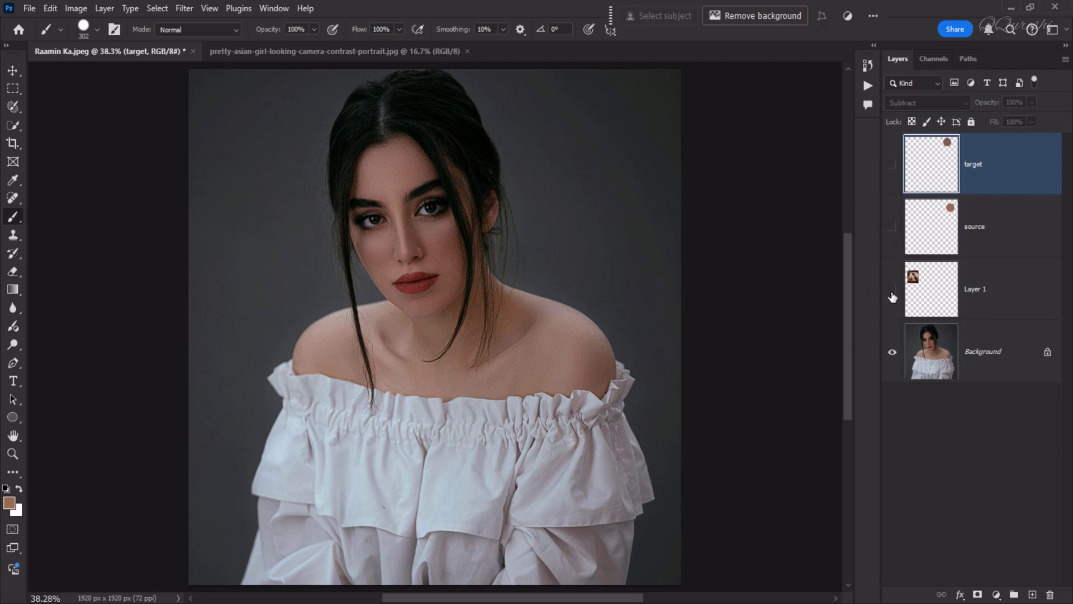
click(993, 356)
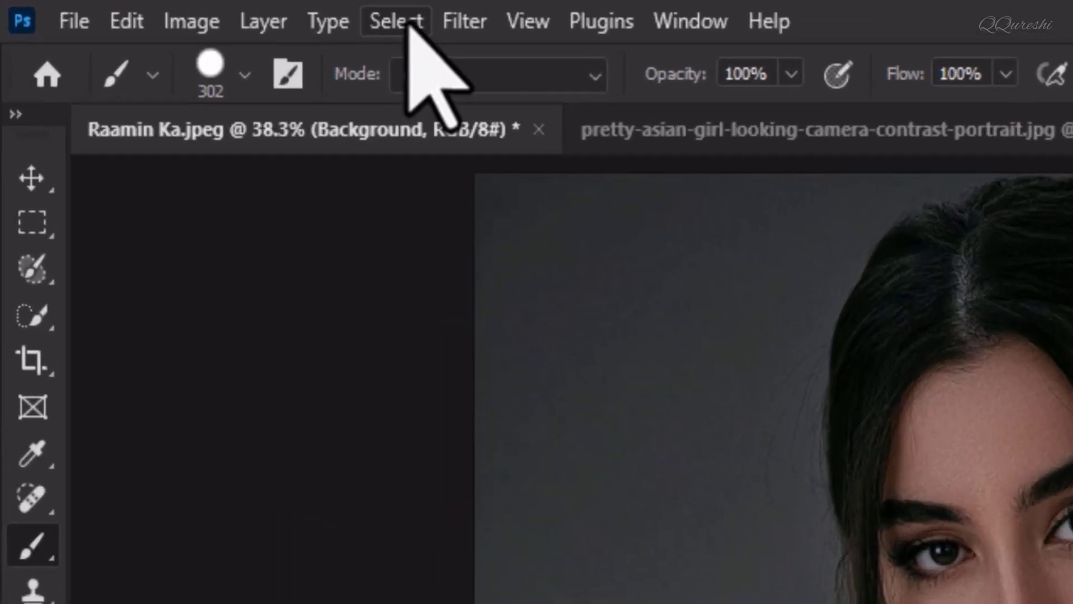
click(192, 11)
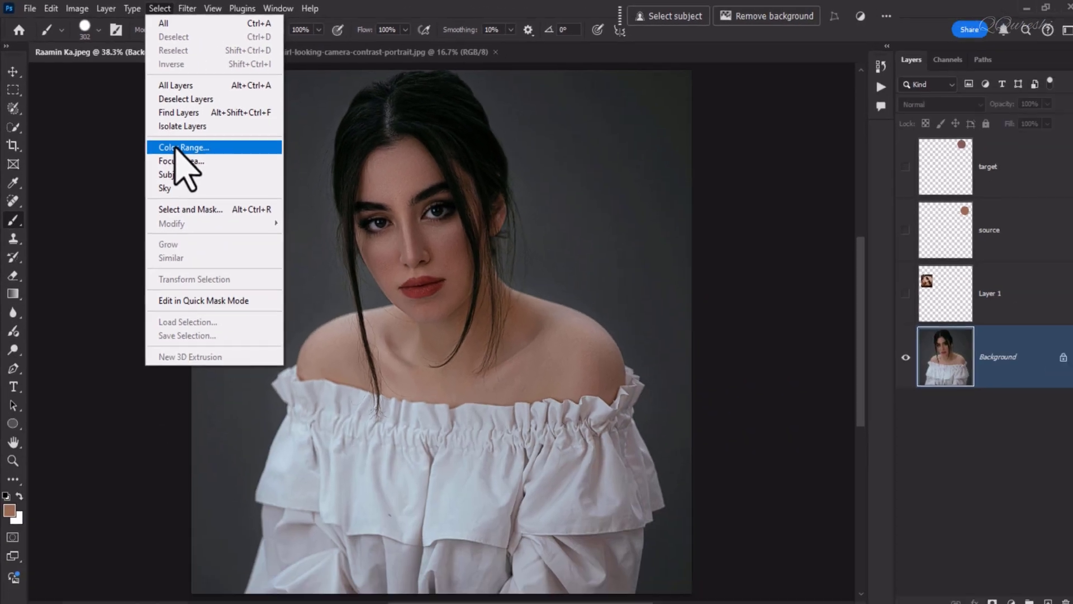
Select the skin with Color Range: Skin Tones, Detect Faces, Fuzziness 60.
click(177, 147)
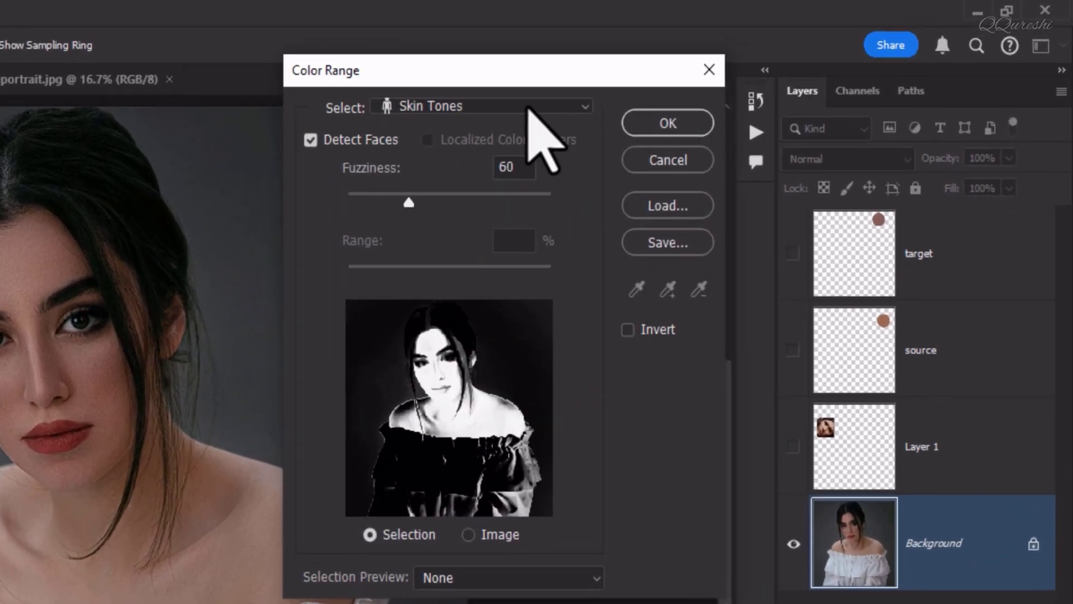
click(528, 108)
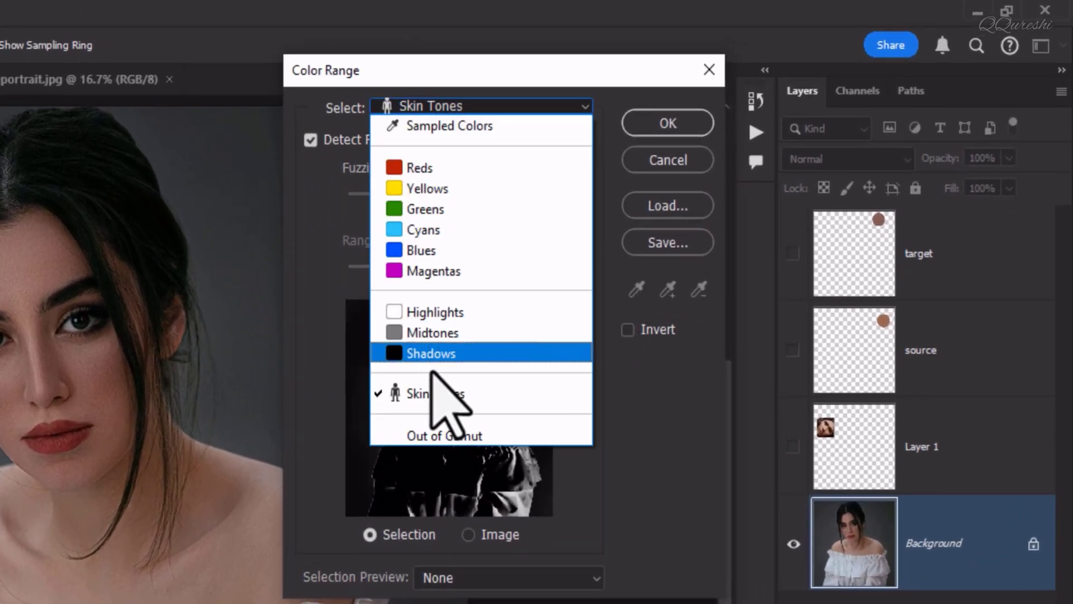
click(564, 395)
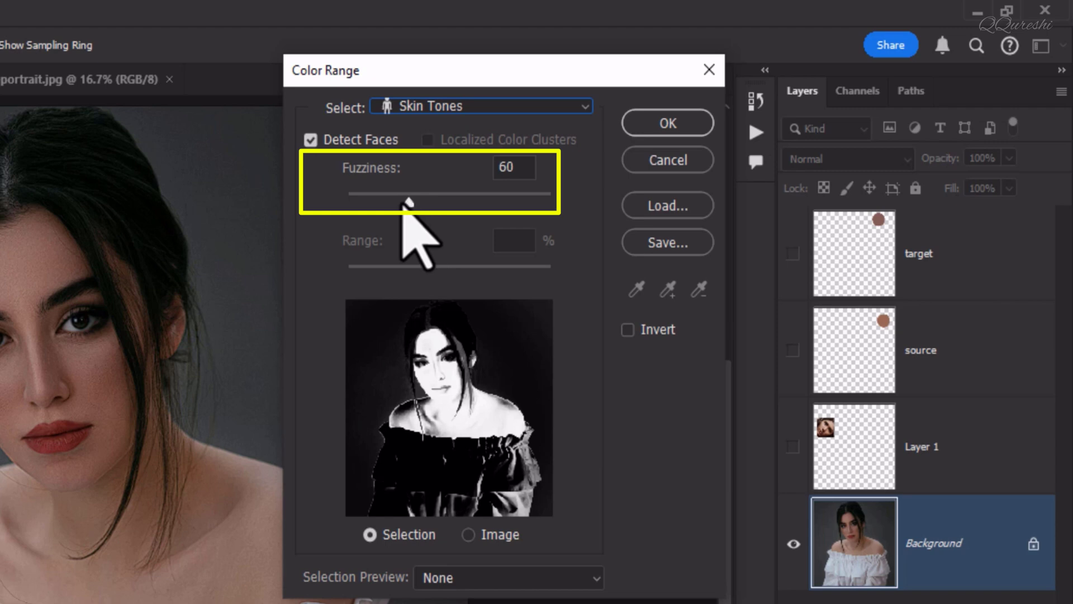
double_click(506, 168)
text(6)
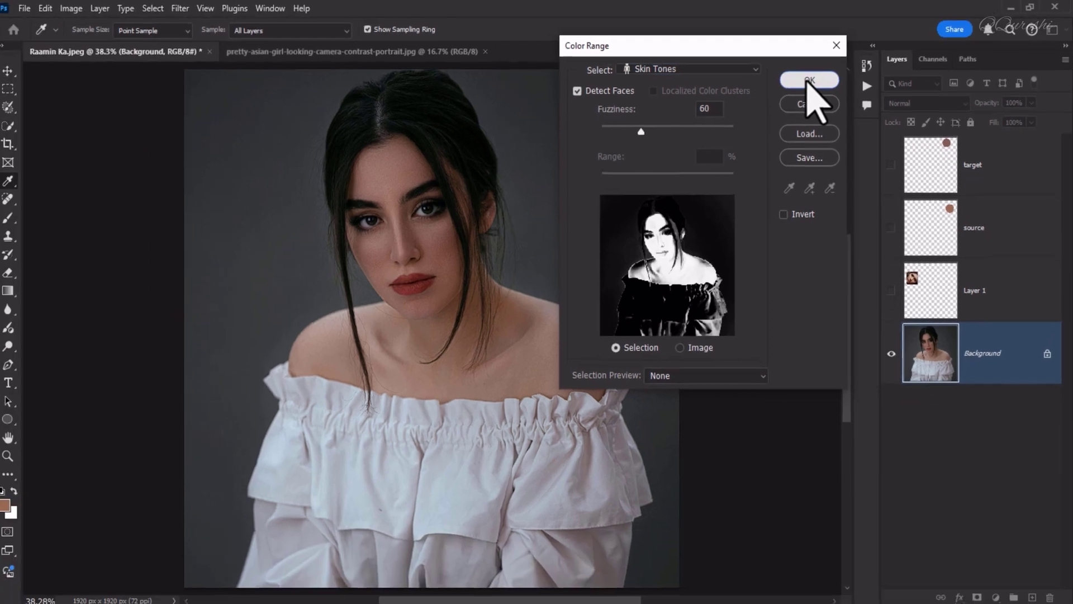
click(667, 123)
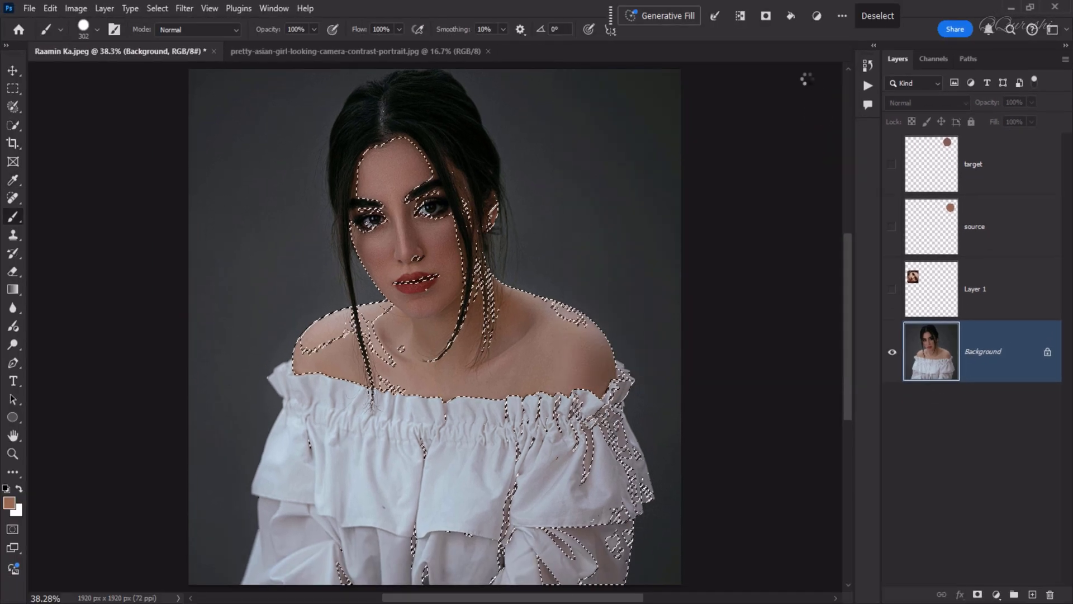
Make the target, source and Layer 1 layers visible again.
click(893, 164)
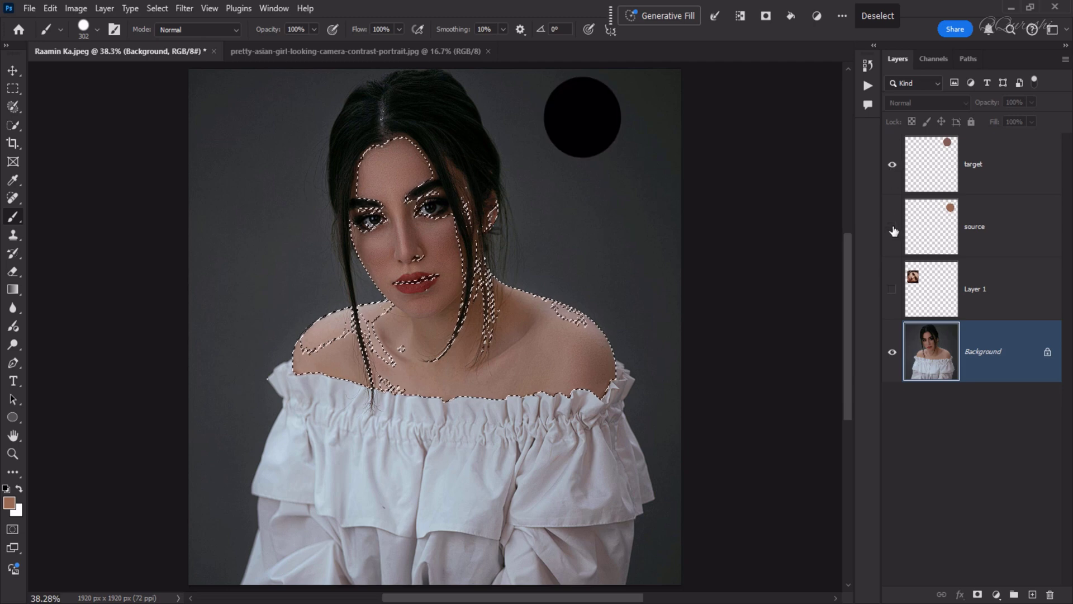
click(892, 226)
click(893, 290)
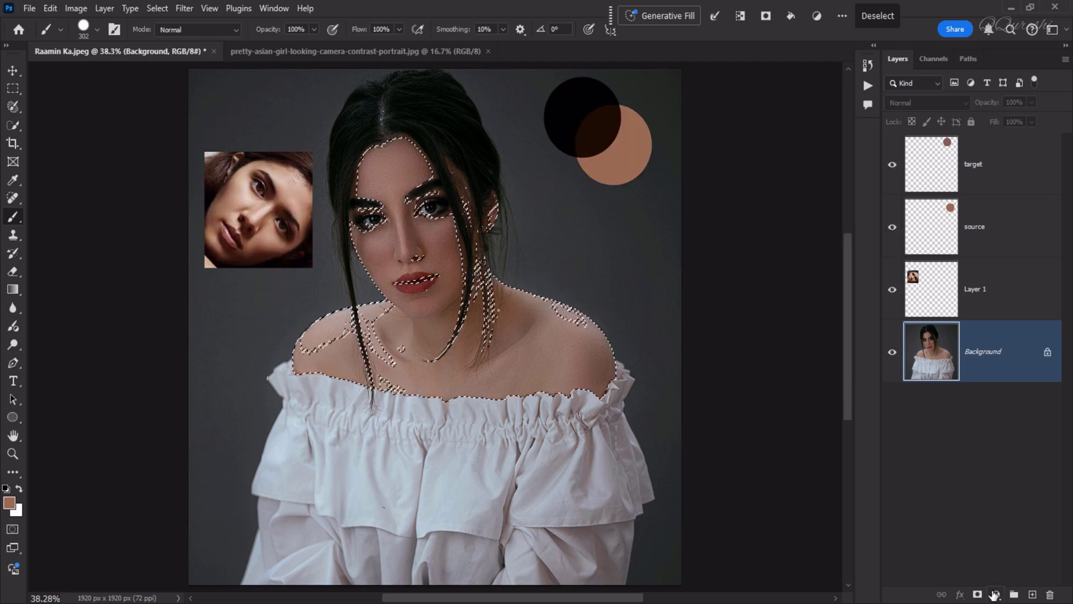
click(996, 595)
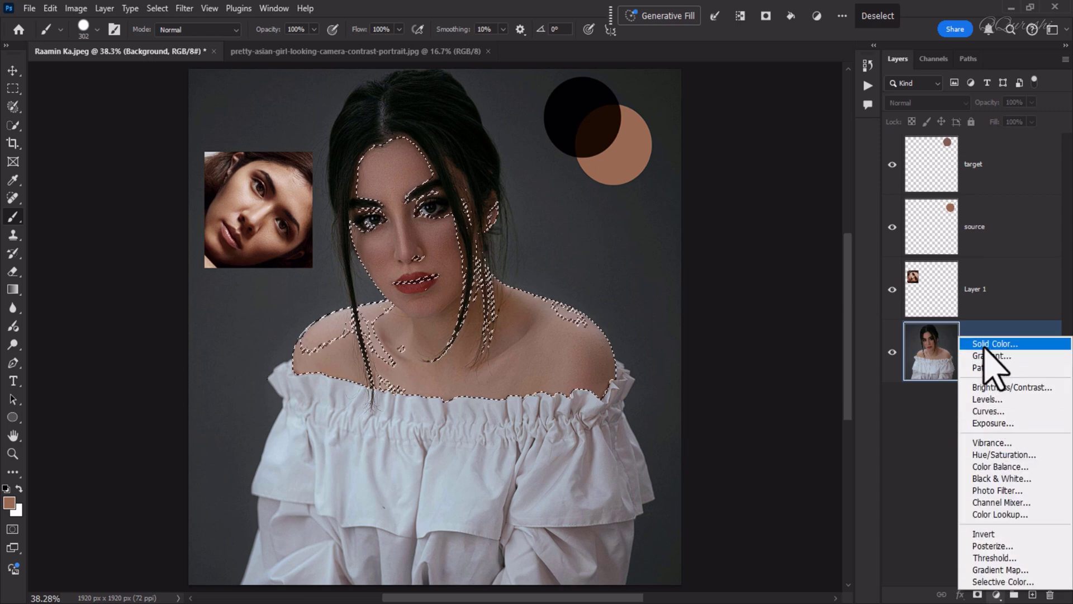
Add a skin-masked Solid Color fill in dark brown #1a0d00, sampled where the circles overlap.
click(987, 344)
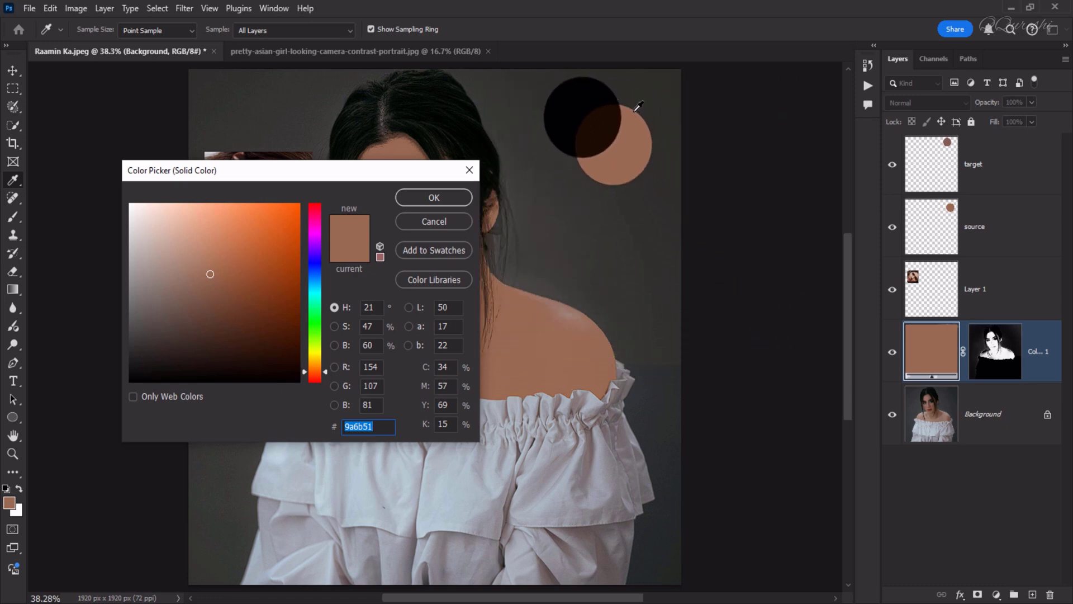
click(602, 131)
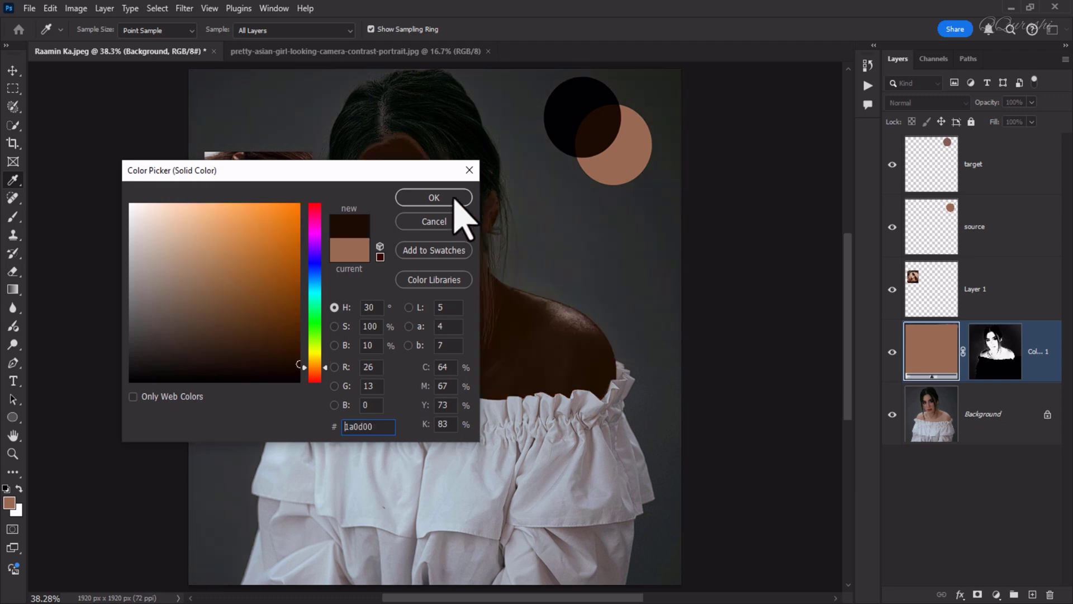
click(434, 198)
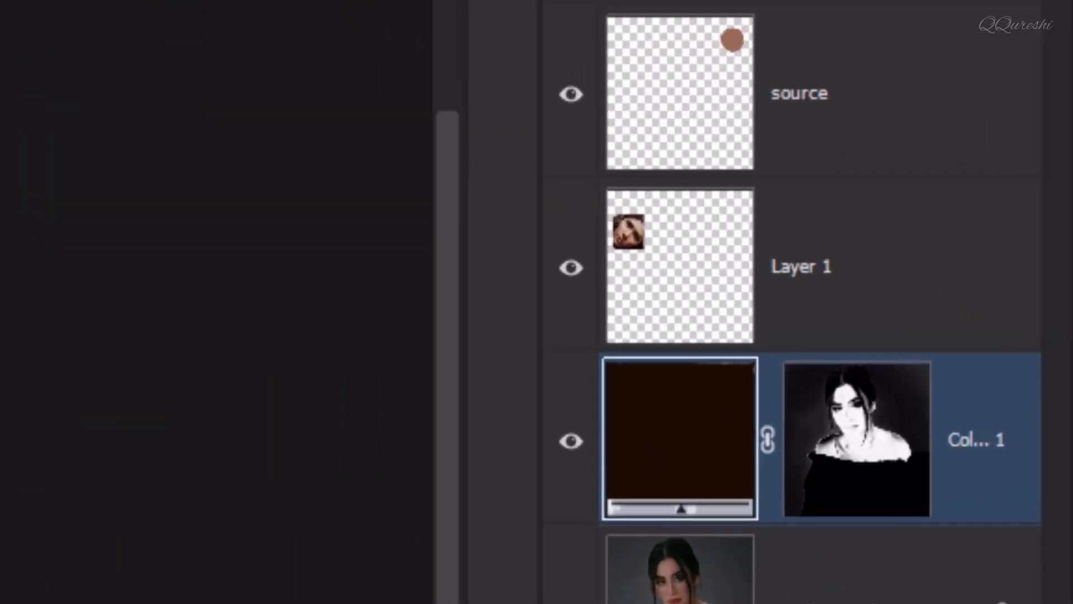
Set Color Fill 1 to Linear Dodge (Add) and hide the target and source circles.
click(902, 103)
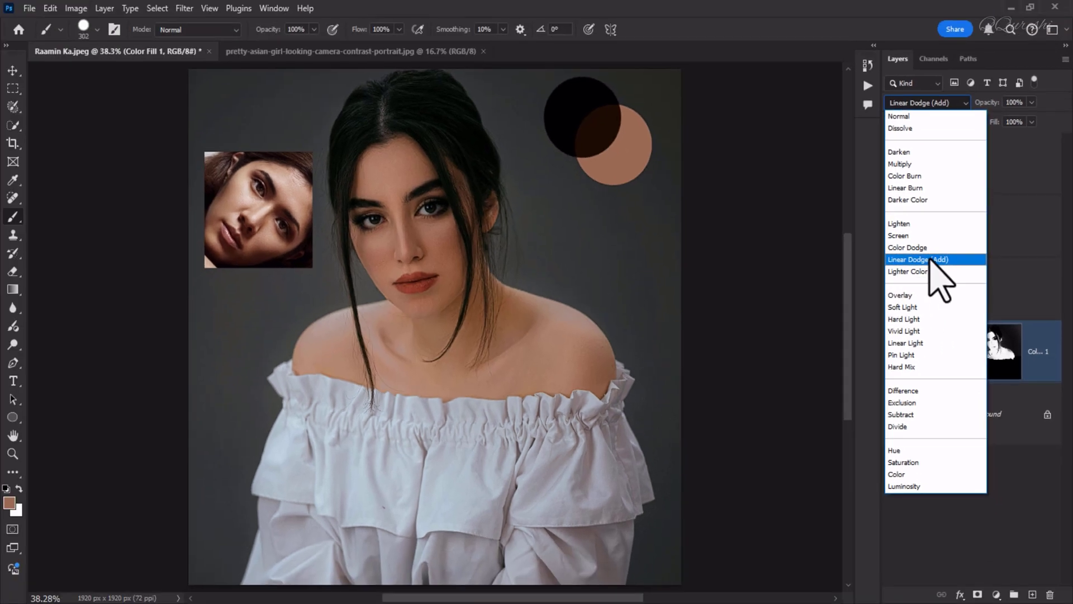
click(934, 260)
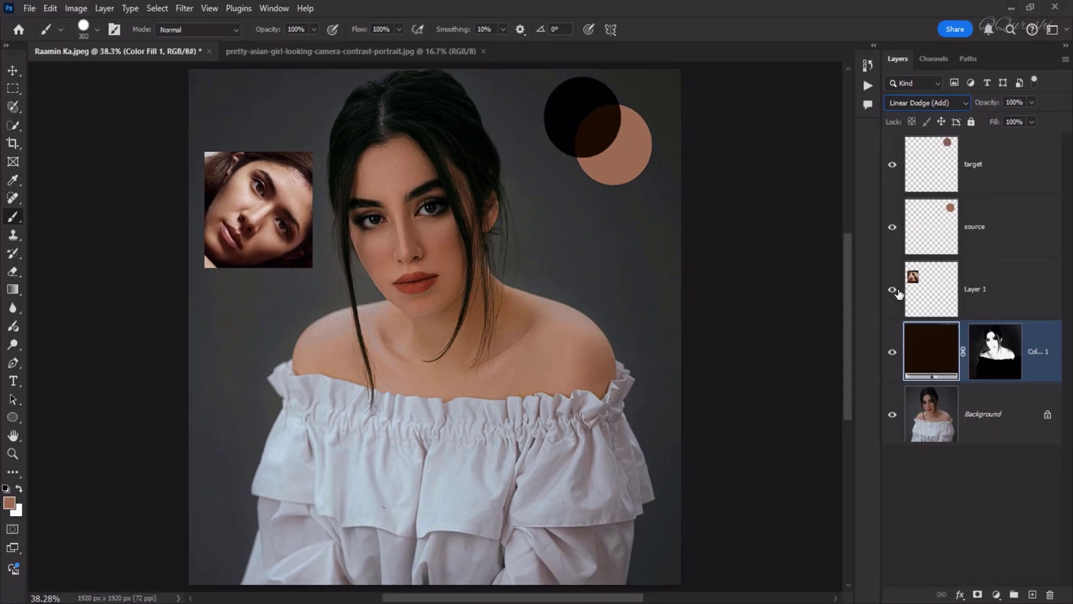
click(892, 165)
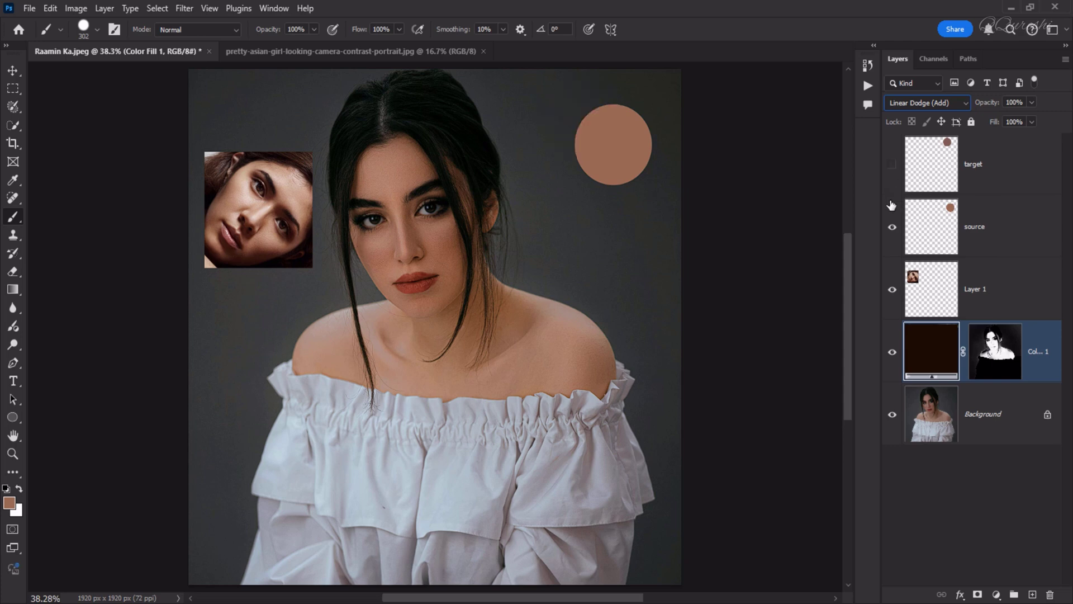
click(892, 227)
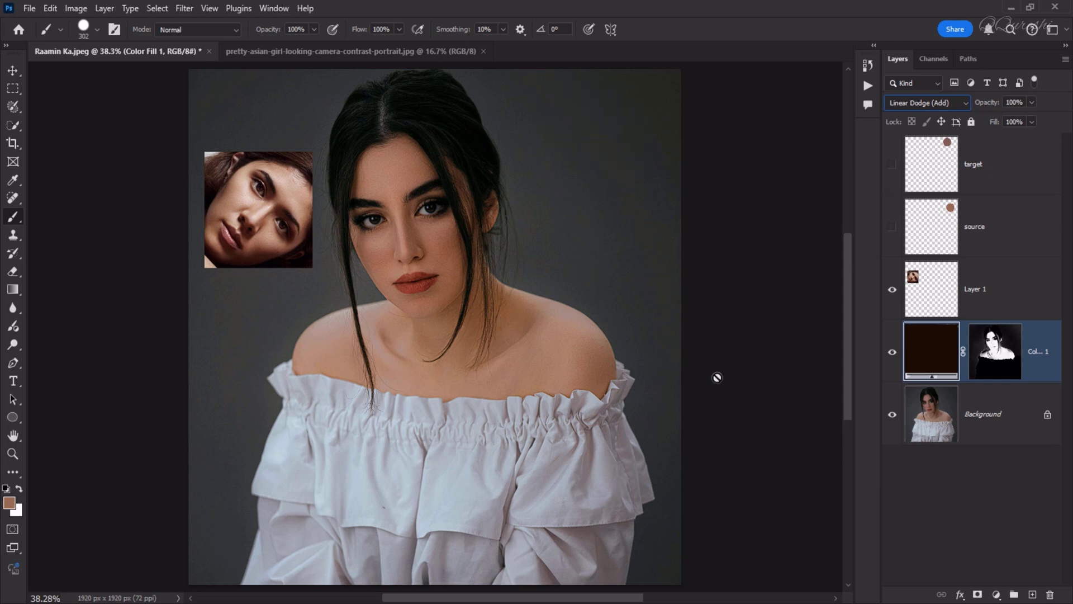
Toggle Color Fill 1 off and on to compare original and warmed skin.
click(893, 354)
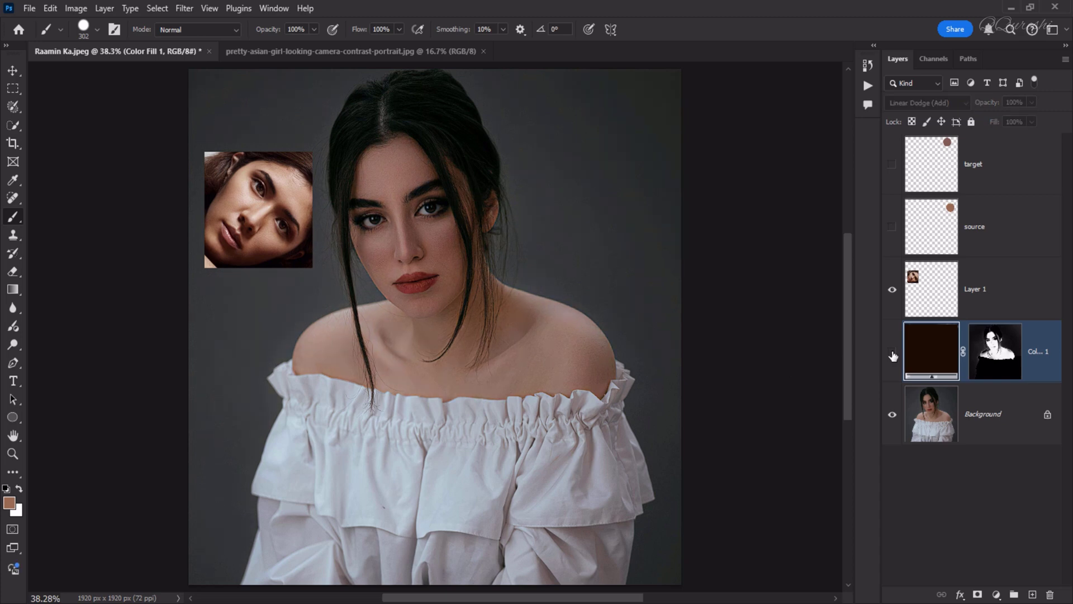
click(893, 354)
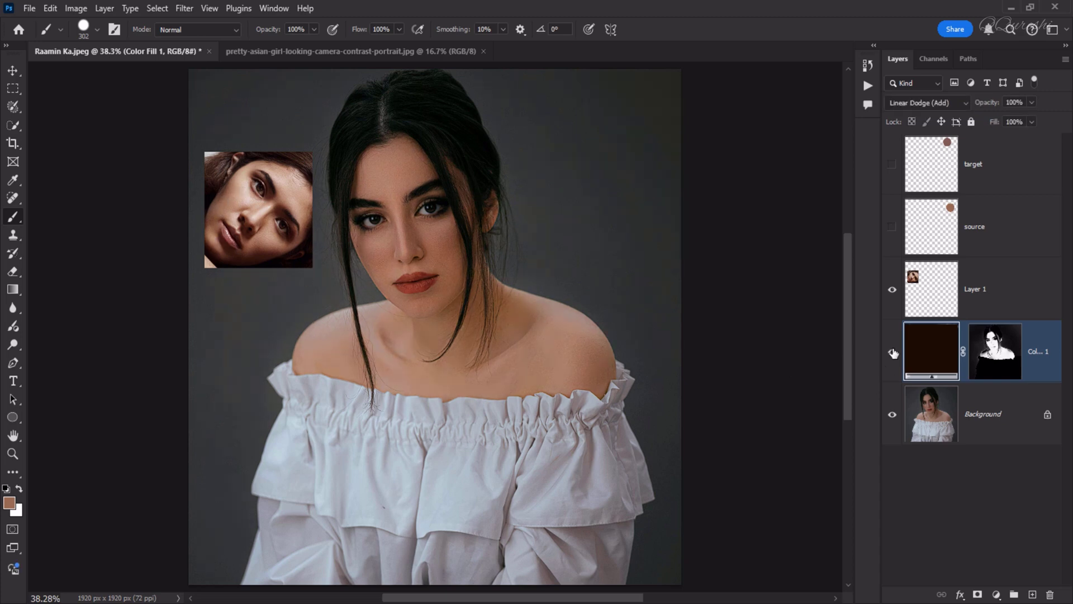
click(892, 354)
click(893, 354)
Brush Color Fill 1's mask over the irises so the eyes keep their natural dark tone.
click(1003, 351)
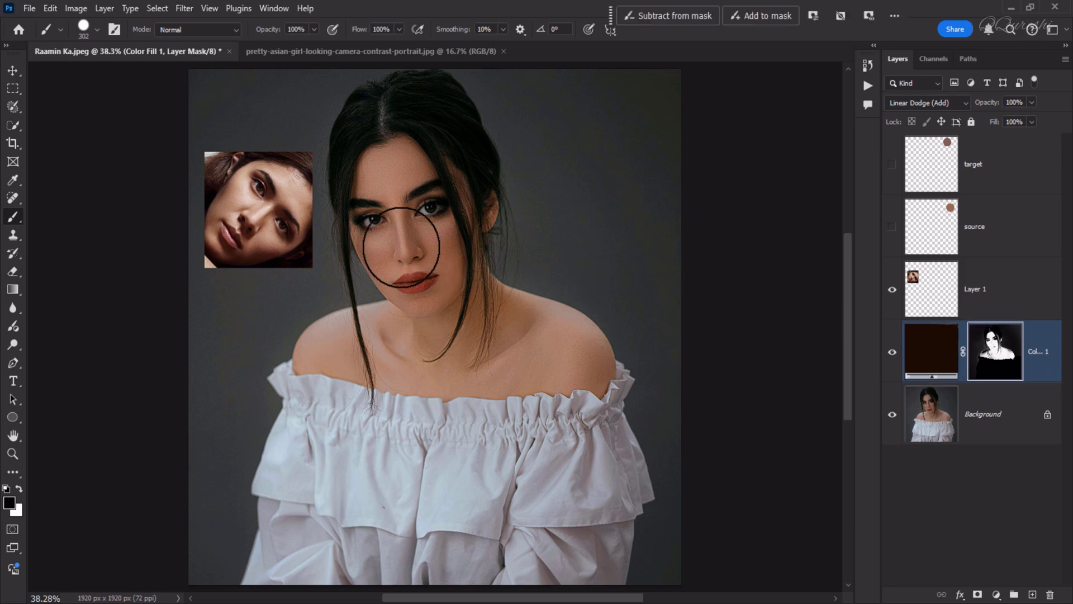
scroll(387, 174, up, 5)
scroll(409, 223, up, 3)
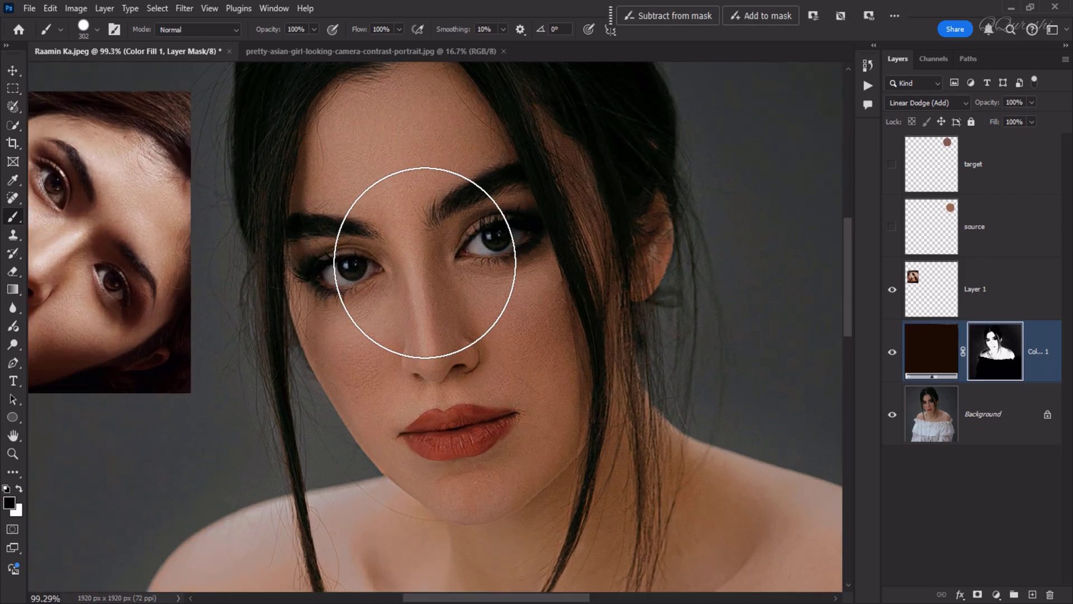
key(bracketleft)
key(bracketleft)
key(bracketleft)
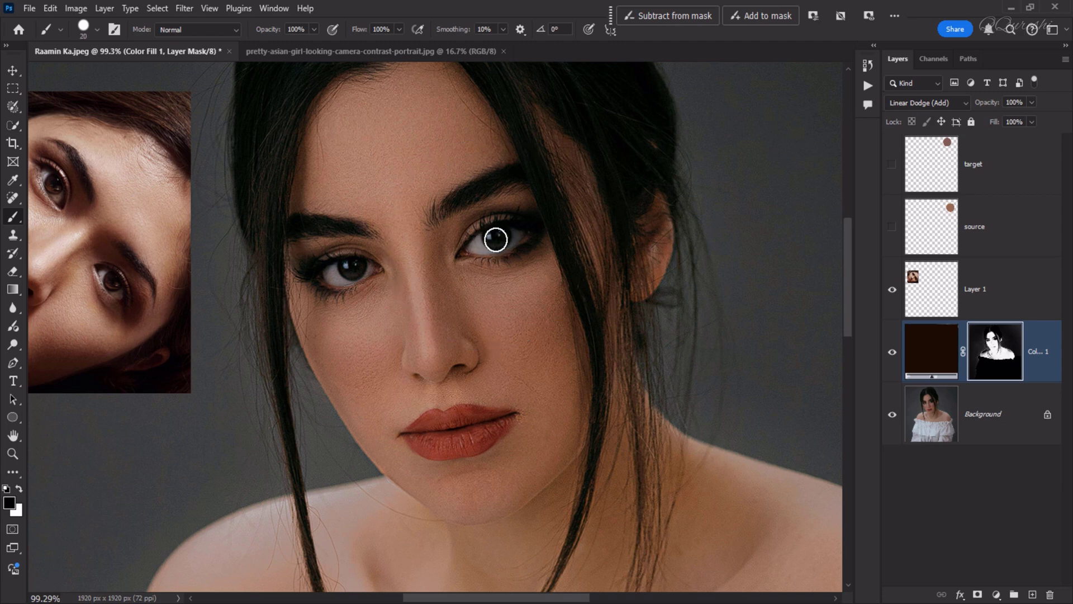
mouse_move(486, 244)
mouse_down()
mouse_move(472, 240)
mouse_move(510, 237)
mouse_up()
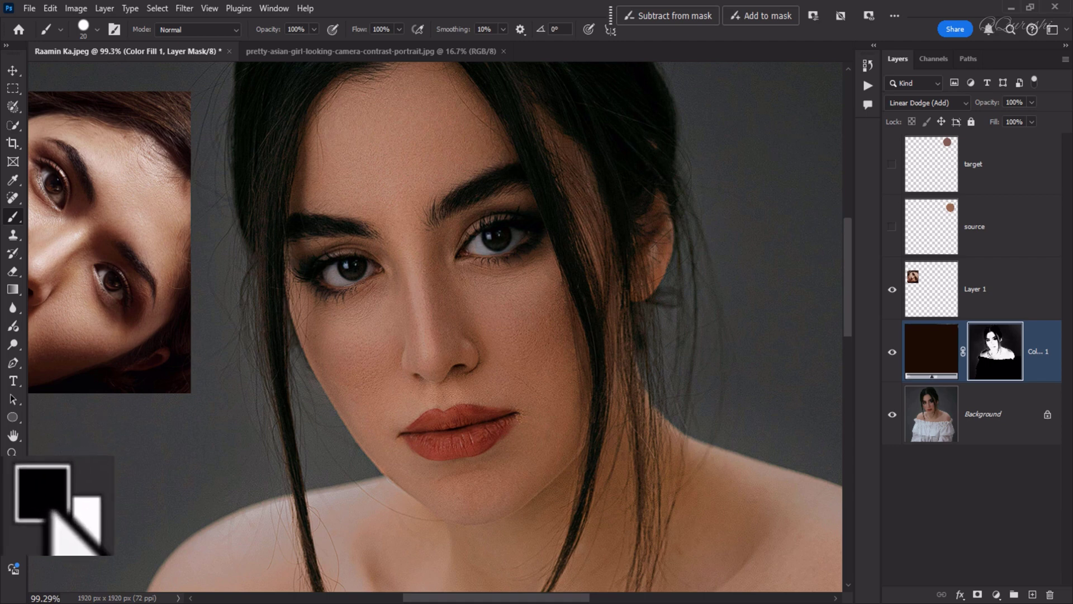
key(x)
drag(473, 247, 514, 241)
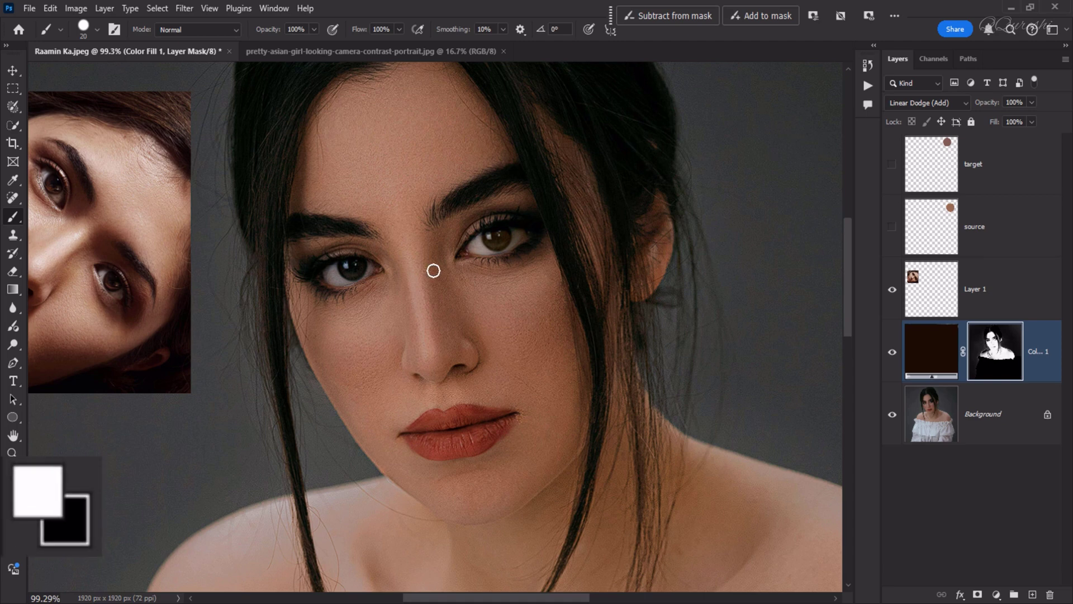
key(x)
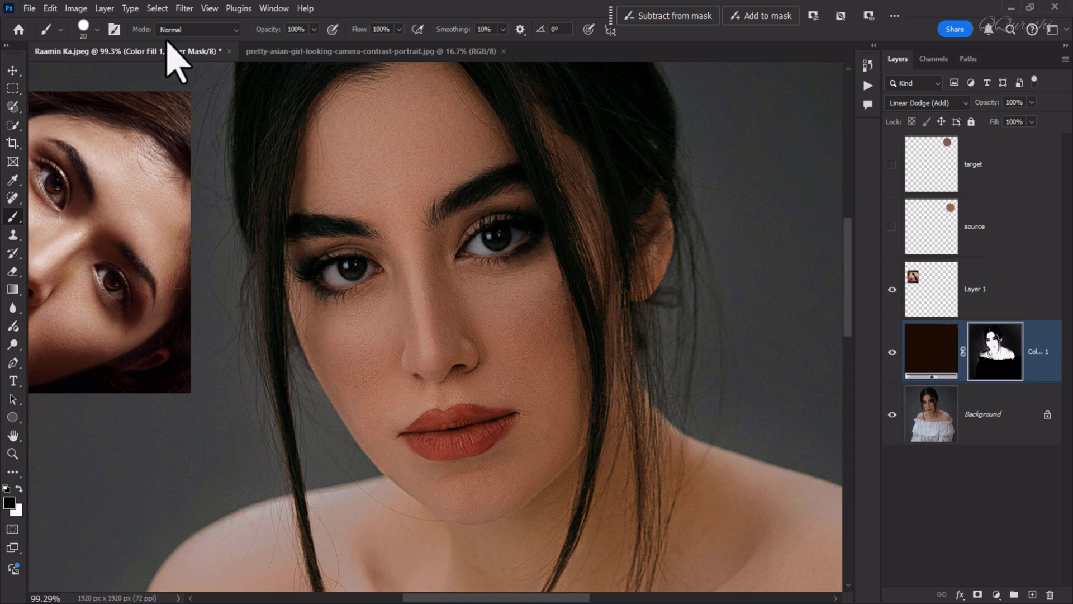
With a 0%-hardness soft brush, mask the lips black on Color Fill 1 and fit the image to screen.
click(98, 30)
drag(161, 107, 65, 104)
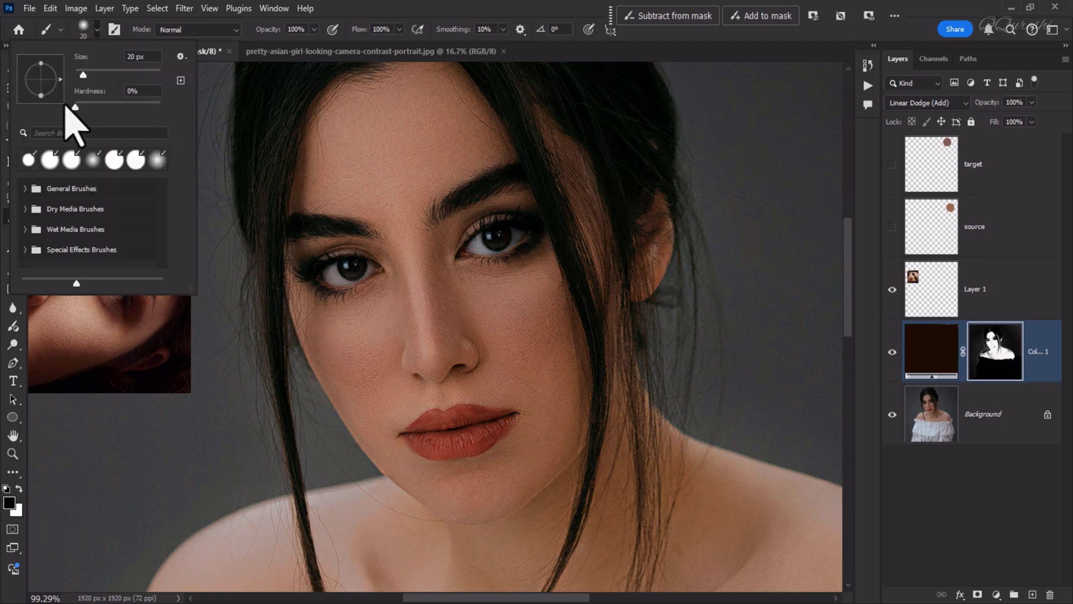
click(334, 274)
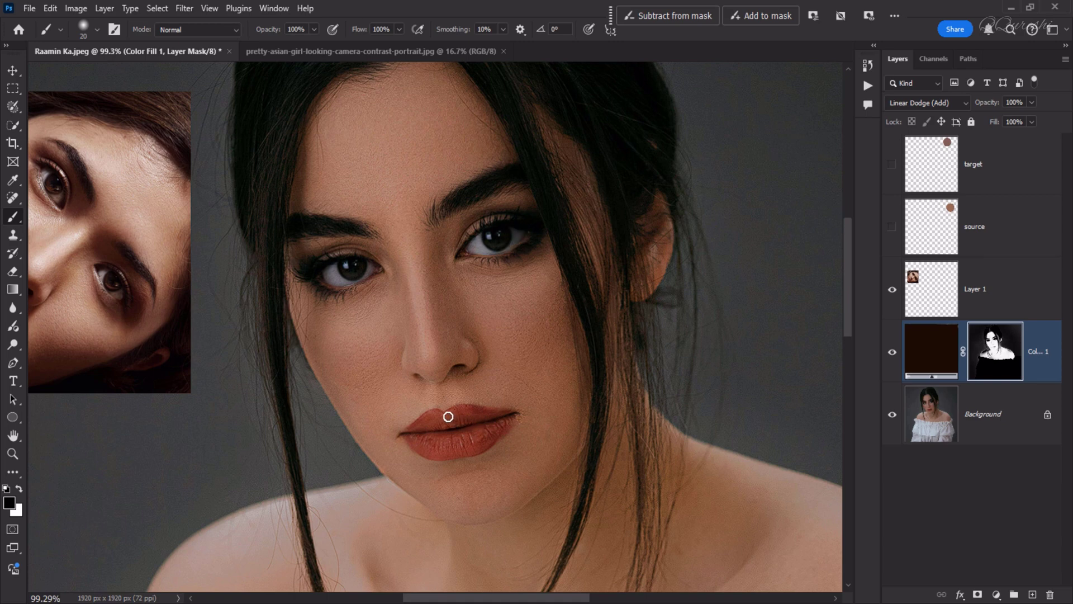
mouse_move(510, 415)
mouse_down()
mouse_move(449, 447)
mouse_move(420, 446)
mouse_move(484, 428)
mouse_move(426, 445)
mouse_move(487, 437)
mouse_move(474, 447)
mouse_move(427, 448)
mouse_move(410, 433)
mouse_move(438, 415)
mouse_move(507, 415)
mouse_move(428, 433)
mouse_move(456, 438)
mouse_move(405, 435)
mouse_move(460, 444)
mouse_up()
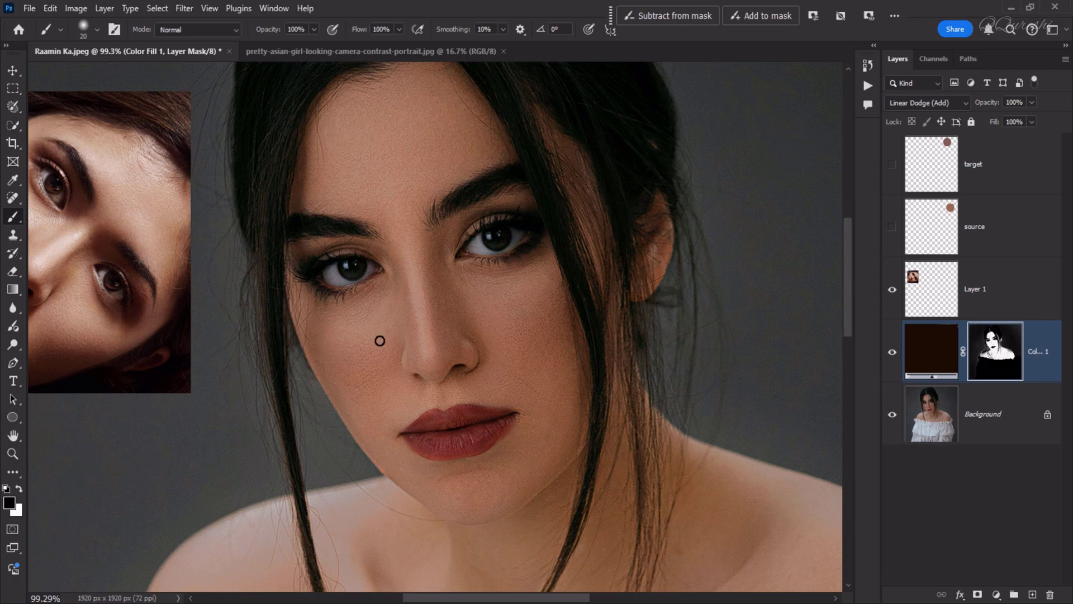
key(ctrl+0)
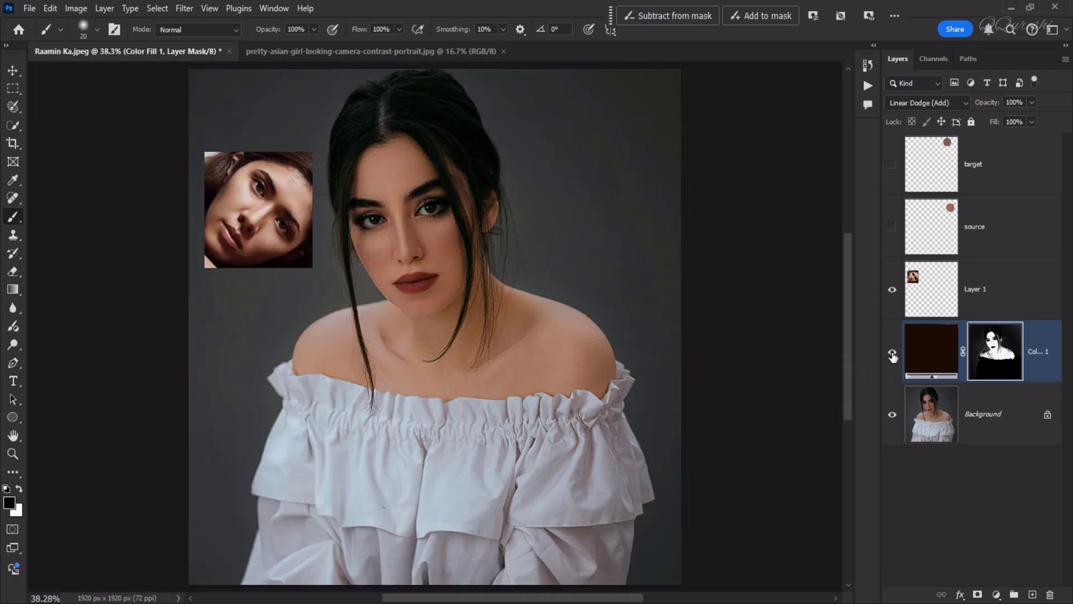
Toggle Color Fill 1 off and on for before/after comparison, and hide Layer 1's inset reference face.
click(892, 354)
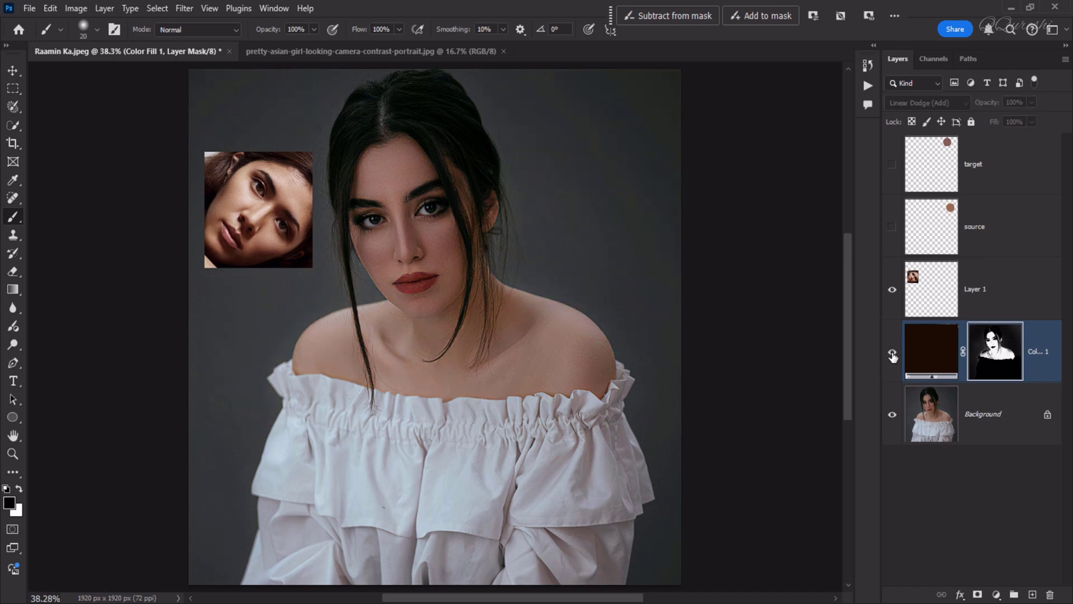
click(893, 354)
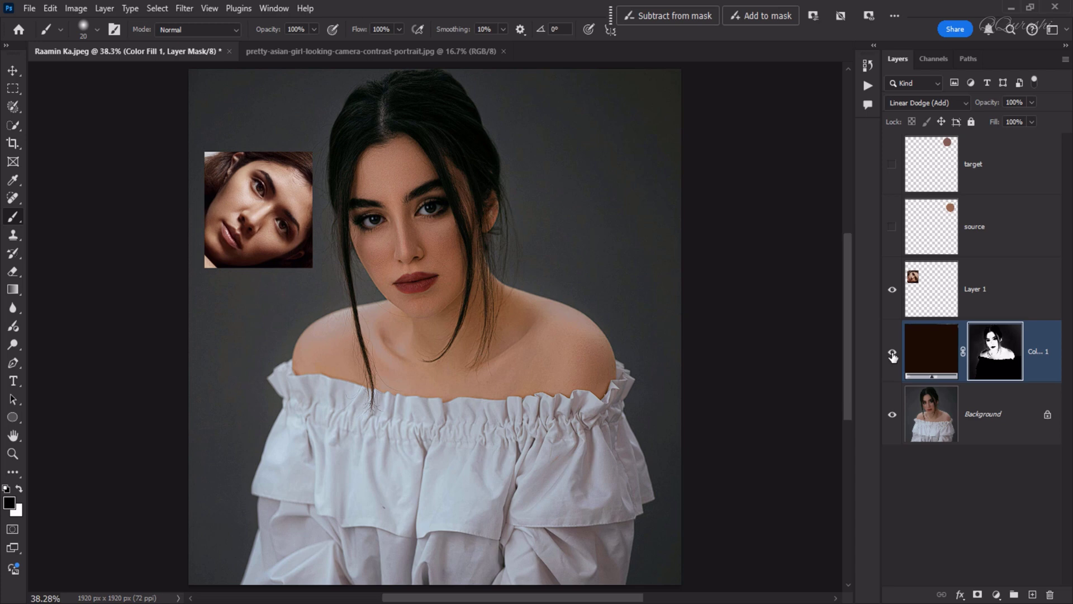
click(892, 294)
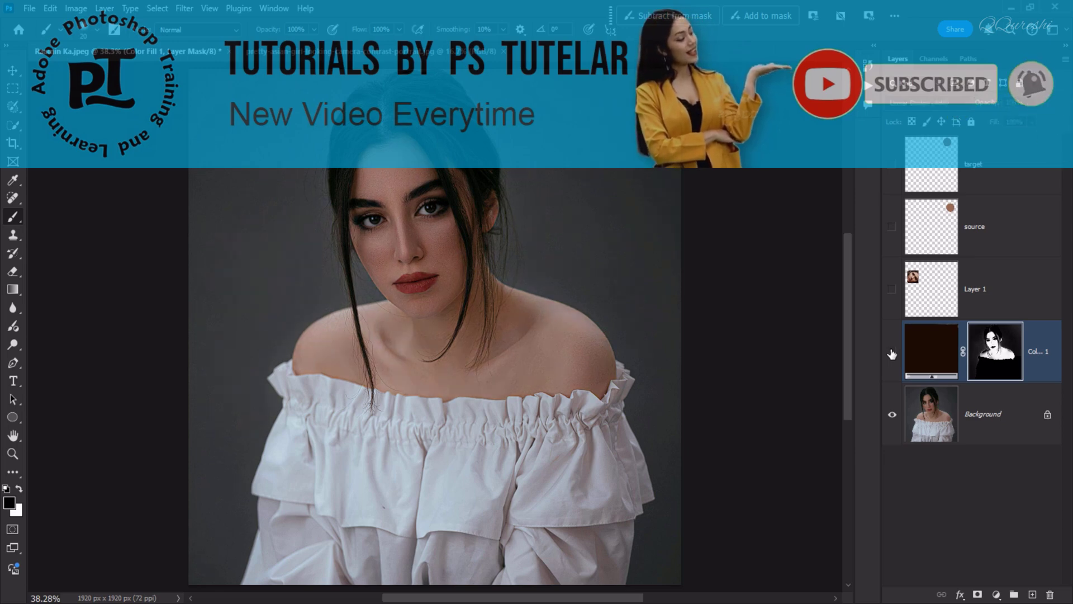
click(892, 353)
click(892, 353)
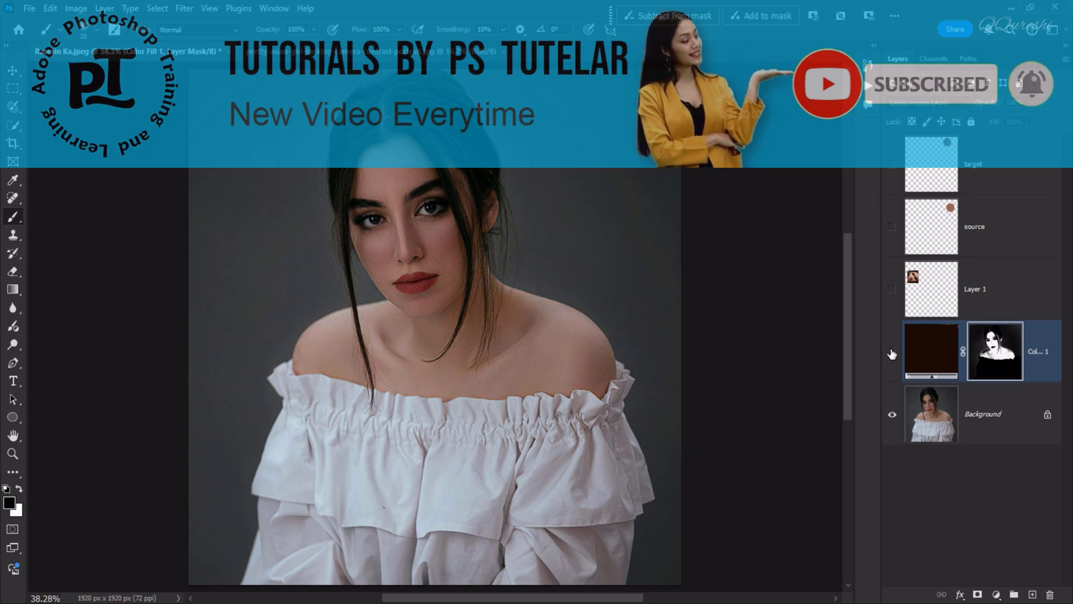